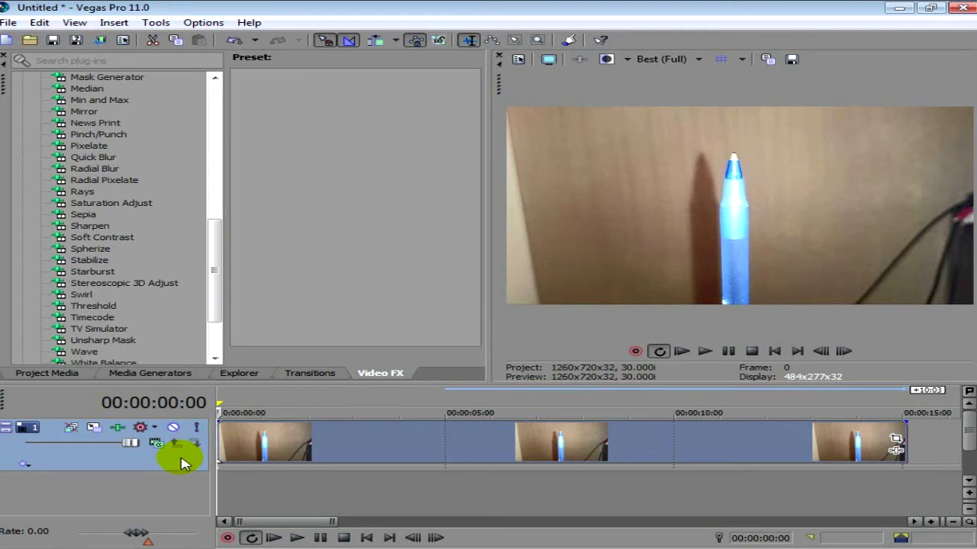
Insert a new video track above the original and paste a copy of the pen clip onto it
{"action": "right_click", "coordinate": [183, 463]}
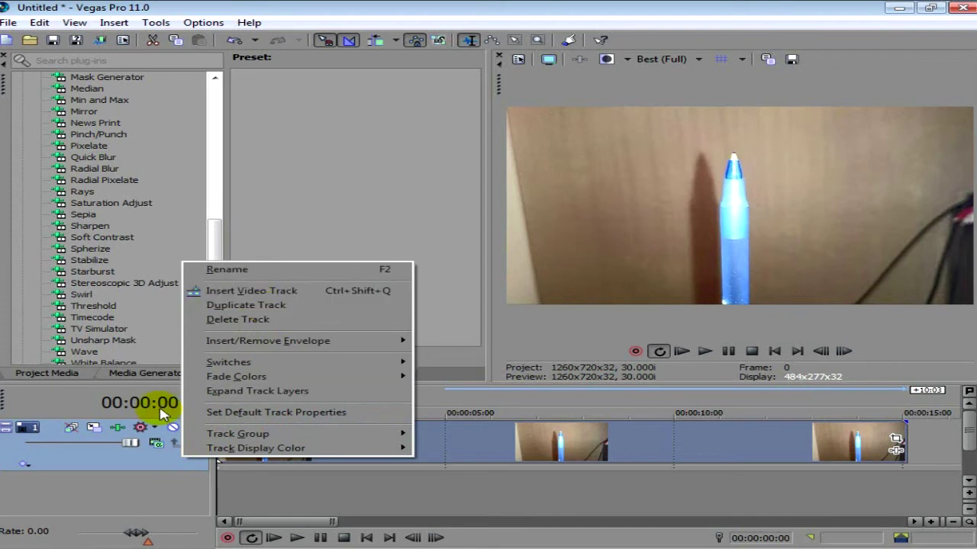
{"action": "left_click", "coordinate": [130, 450]}
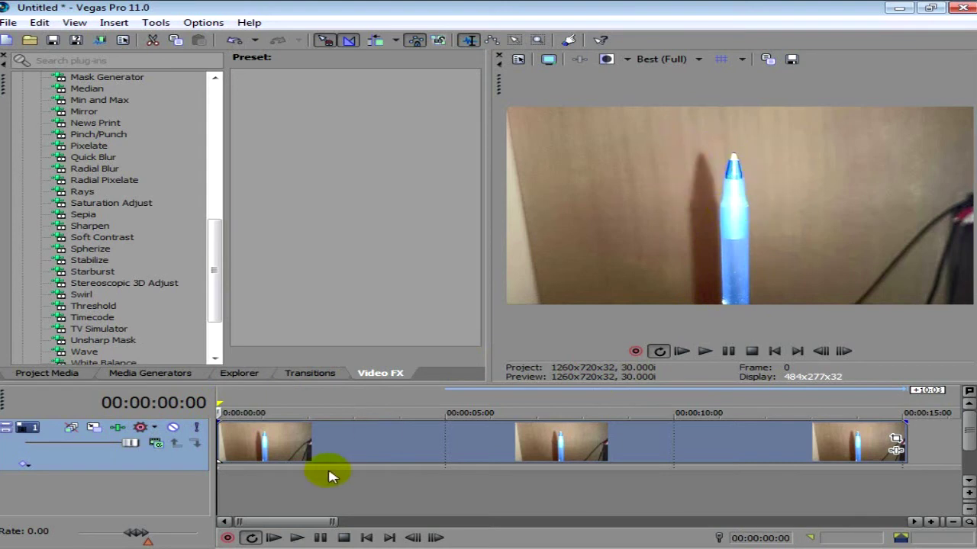
{"action": "right_click", "coordinate": [192, 462]}
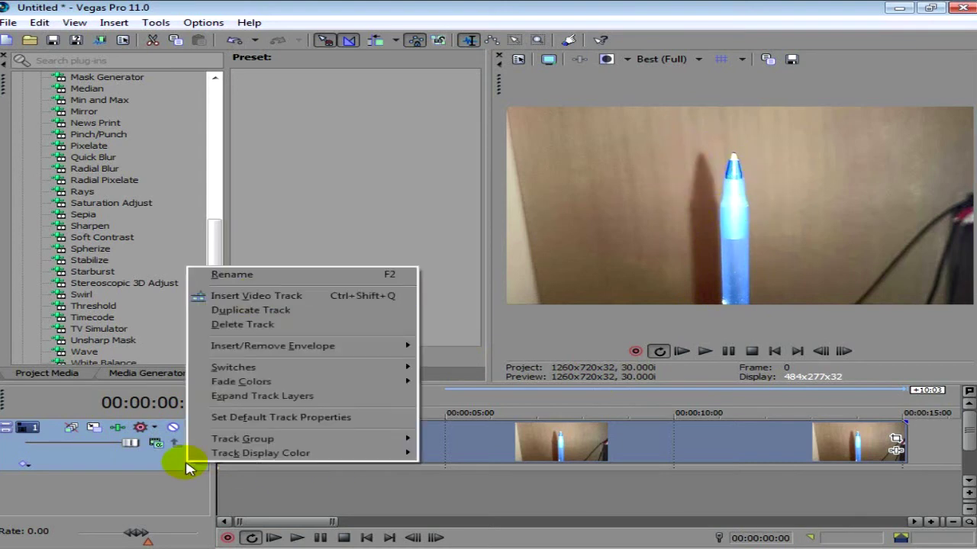
{"action": "left_click", "coordinate": [257, 296]}
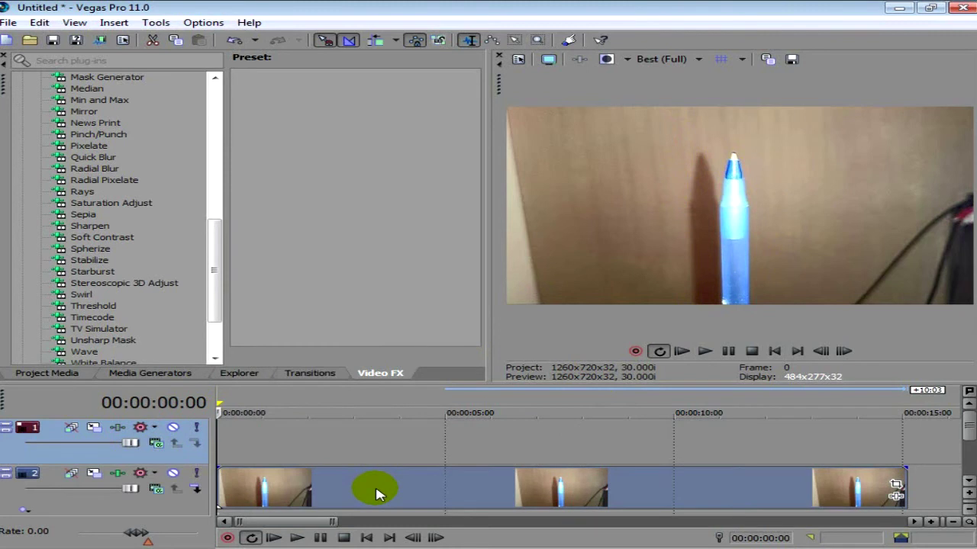
{"action": "key", "text": "ctrl+v"}
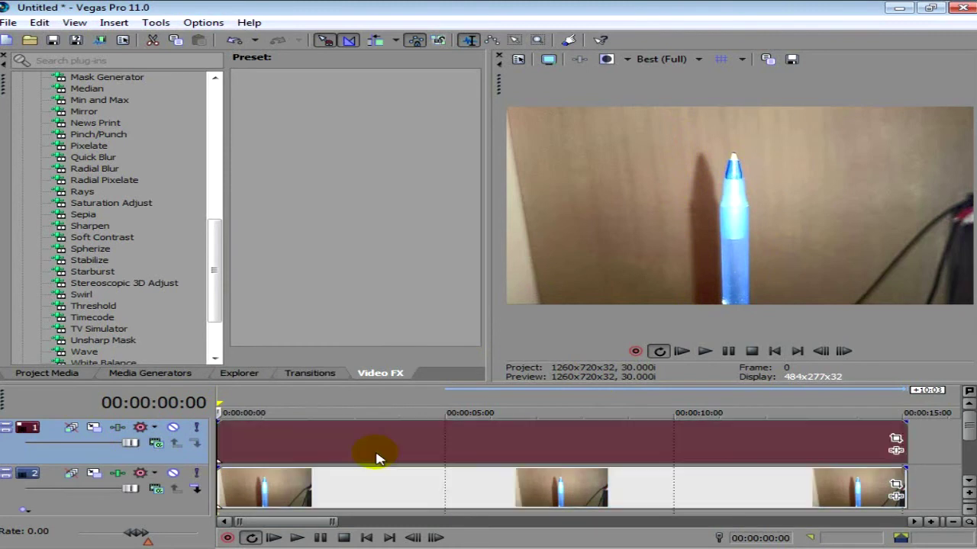
{"action": "left_click", "coordinate": [725, 497]}
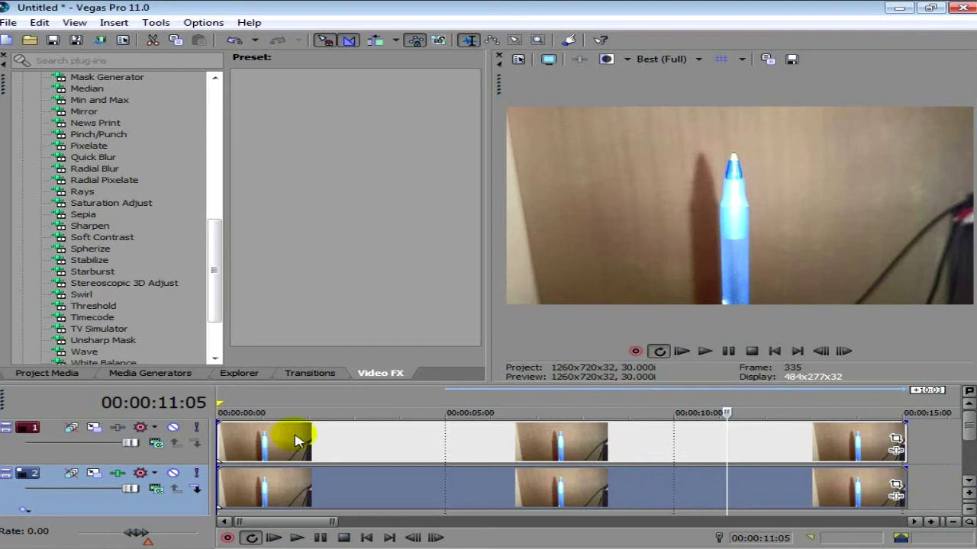
{"action": "left_click", "coordinate": [237, 438]}
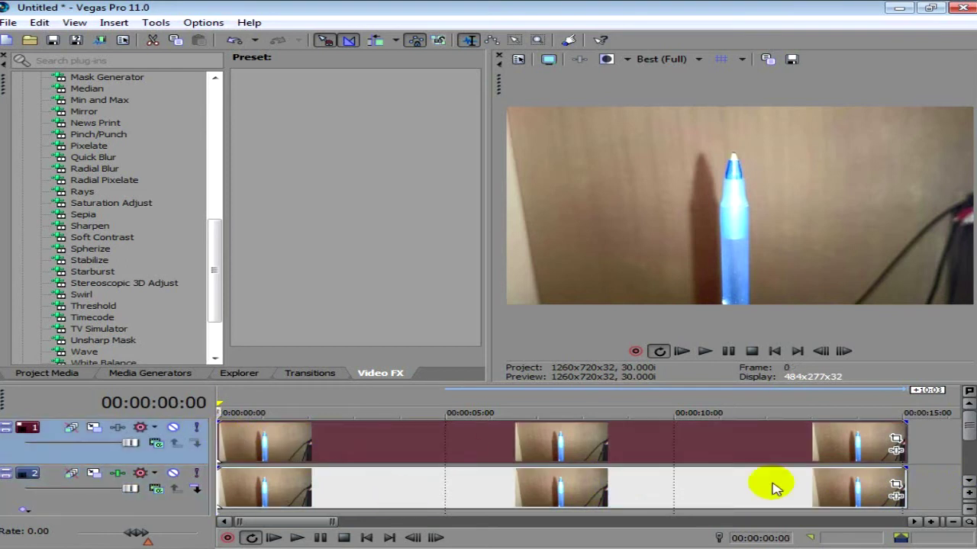
Open Event Pan/Crop for the upper pen clip and restore its crop to the full 720×405 frame
{"action": "left_click", "coordinate": [906, 442]}
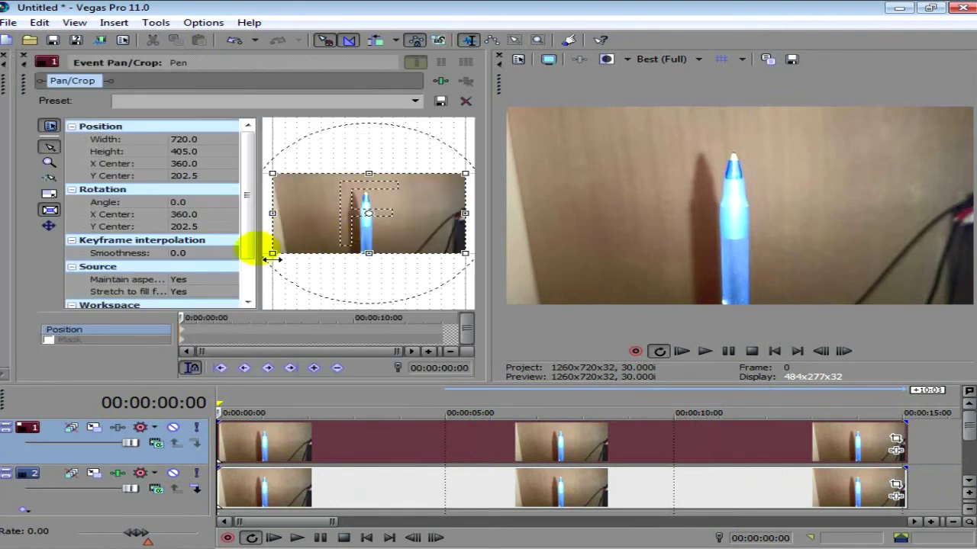
{"action": "left_click_drag", "start_coordinate": [278, 259], "coordinate": [299, 233]}
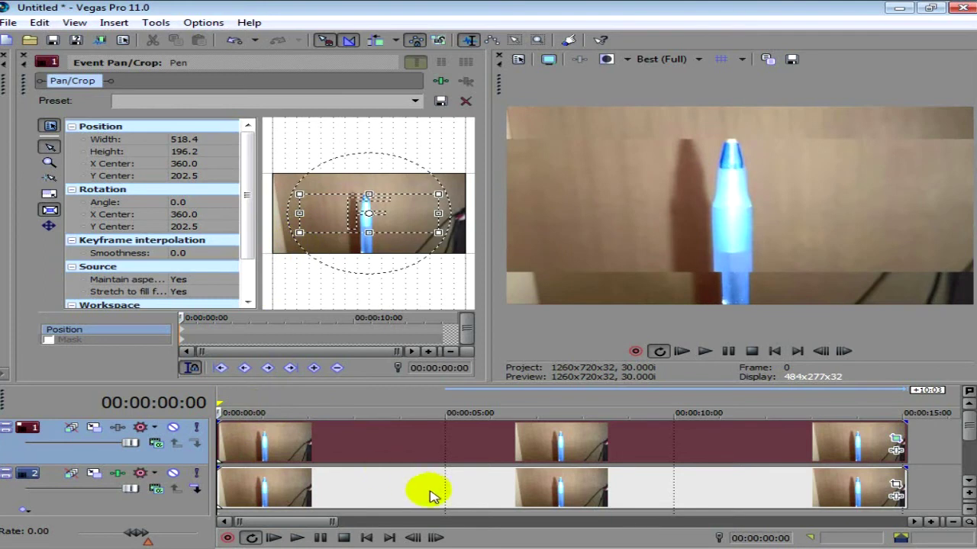
{"action": "left_click", "coordinate": [436, 537]}
{"action": "left_click", "coordinate": [436, 538]}
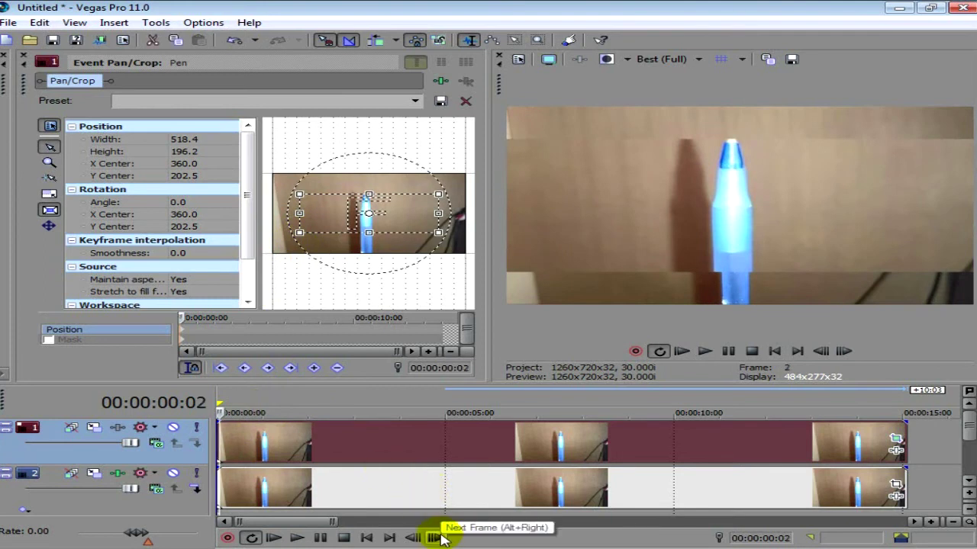
{"action": "left_click", "coordinate": [436, 538]}
{"action": "left_click", "coordinate": [369, 538]}
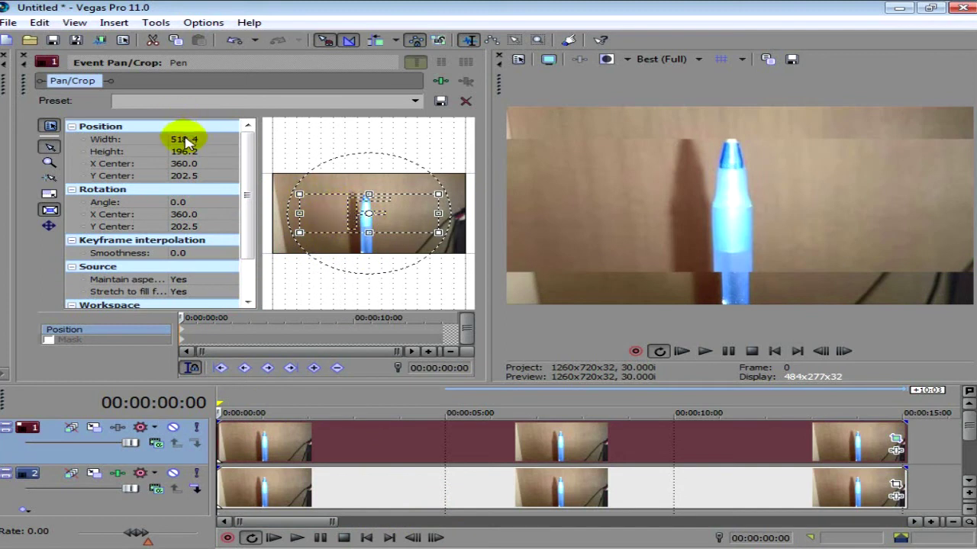
{"action": "right_click", "coordinate": [347, 221]}
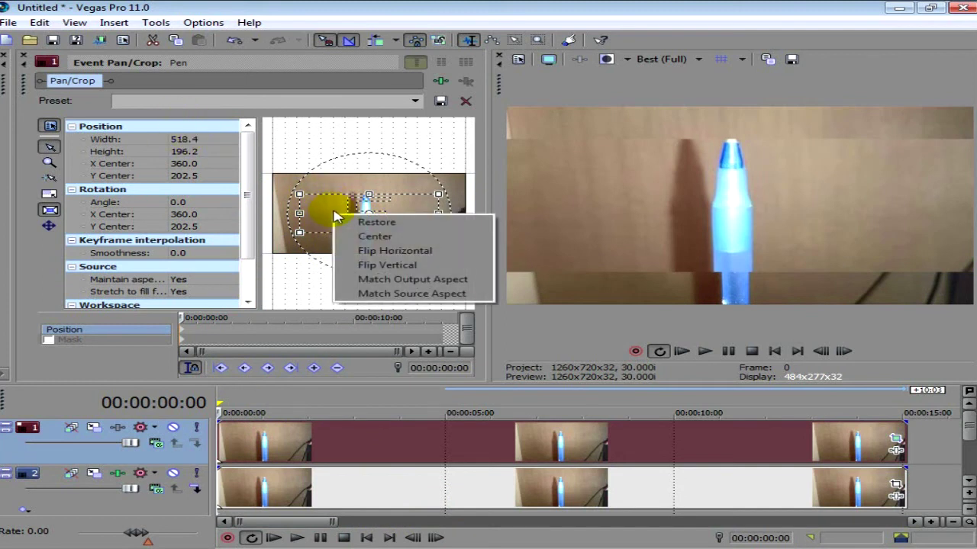
{"action": "left_click", "coordinate": [351, 222]}
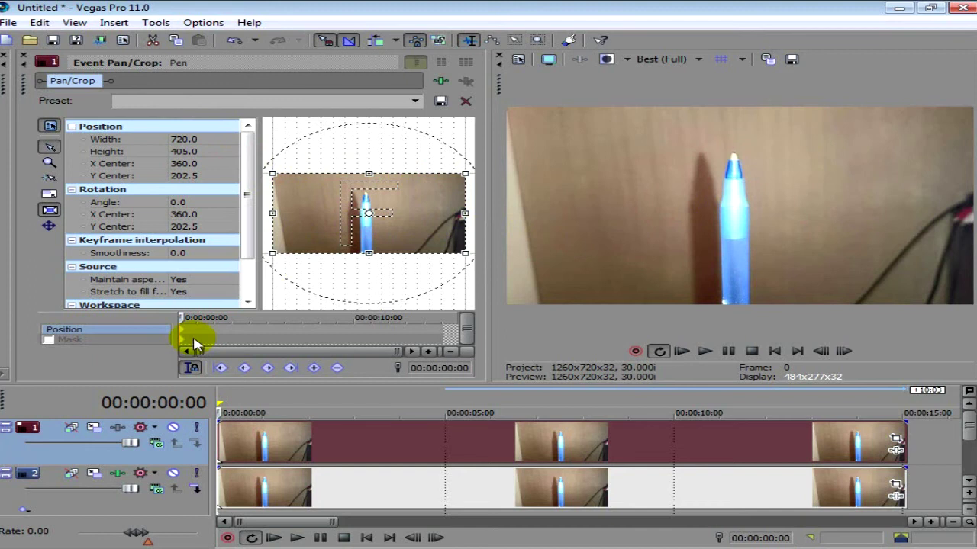
Enable Mask for the upper pen clip and enlarge the Pan/Crop workspace over the timeline and preview
{"action": "left_click", "coordinate": [48, 341]}
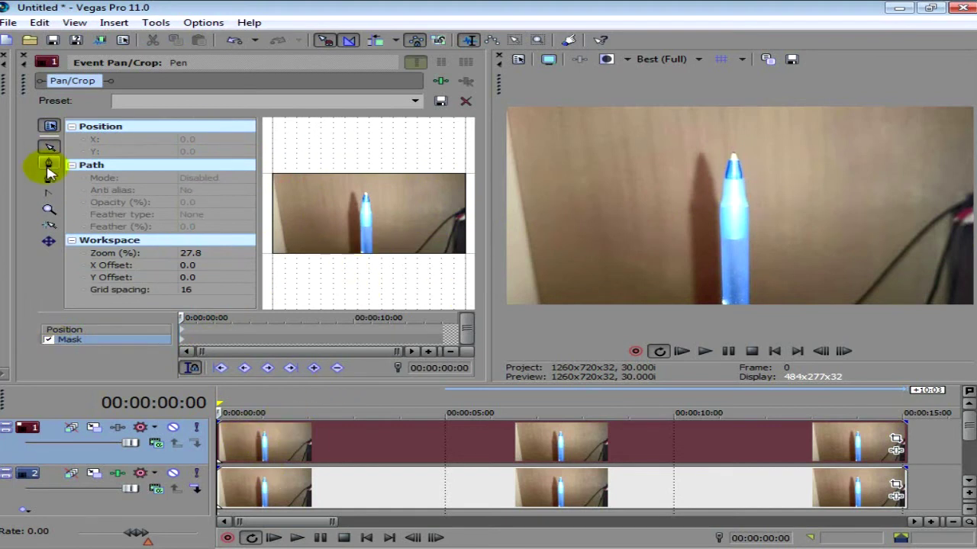
{"action": "left_click", "coordinate": [49, 209]}
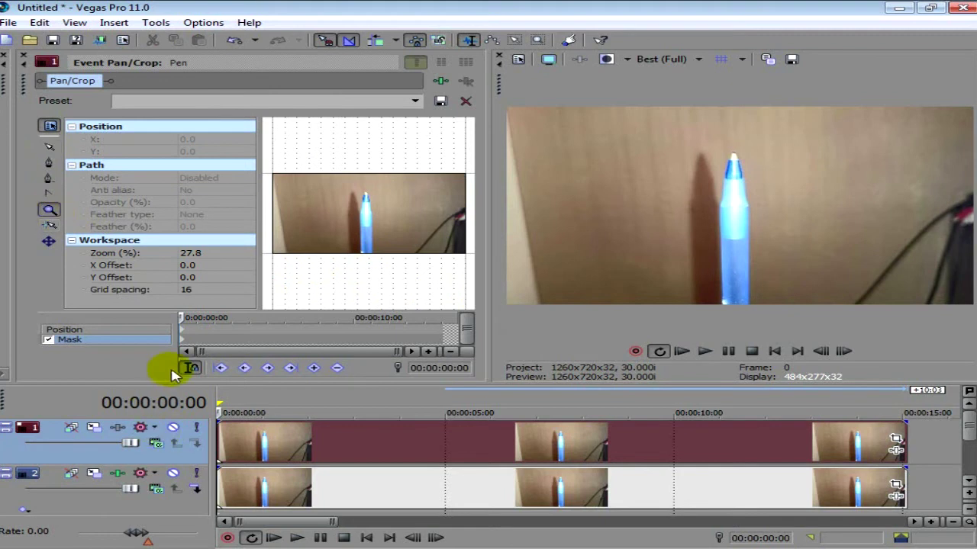
{"action": "left_click_drag", "start_coordinate": [180, 393], "coordinate": [142, 534]}
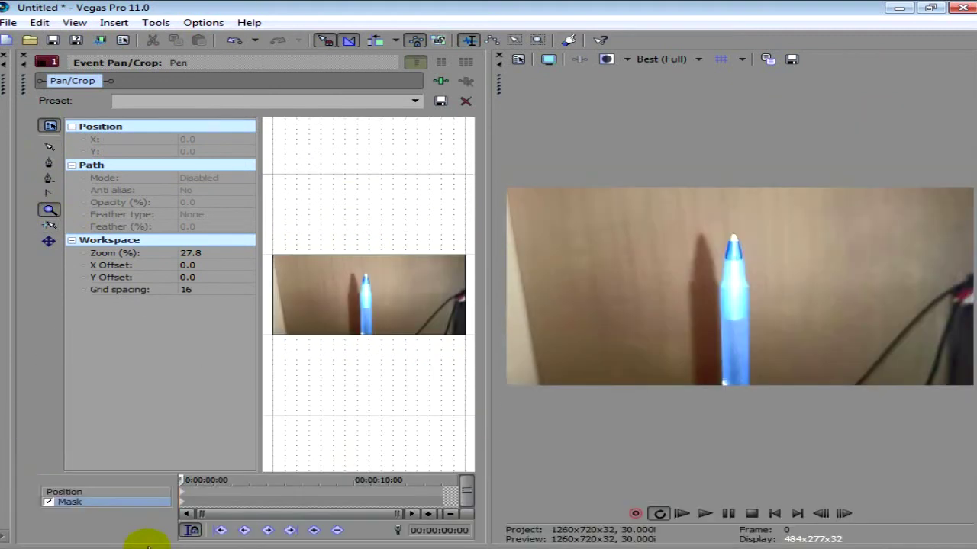
{"action": "left_click_drag", "start_coordinate": [506, 327], "coordinate": [950, 328]}
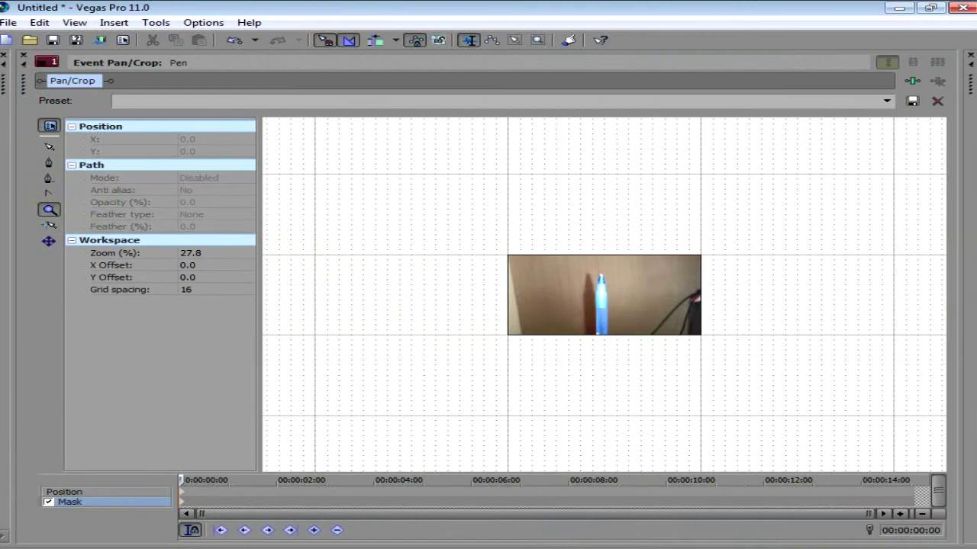
Zoom the workspace to 222.2% on the pen's base and select the Anchor Creation tool
{"action": "left_click", "coordinate": [614, 304]}
{"action": "left_click", "coordinate": [587, 307]}
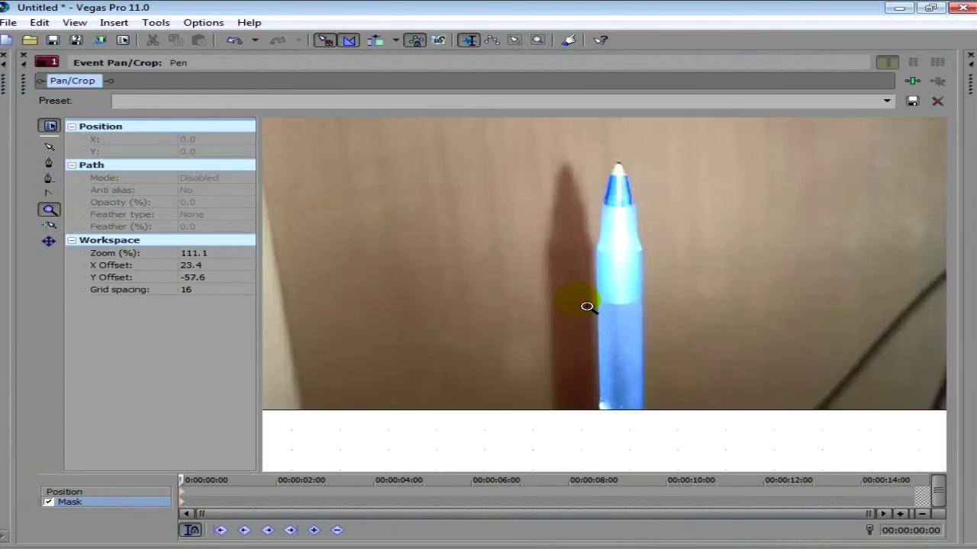
{"action": "left_click", "coordinate": [611, 304]}
{"action": "left_click", "coordinate": [48, 146]}
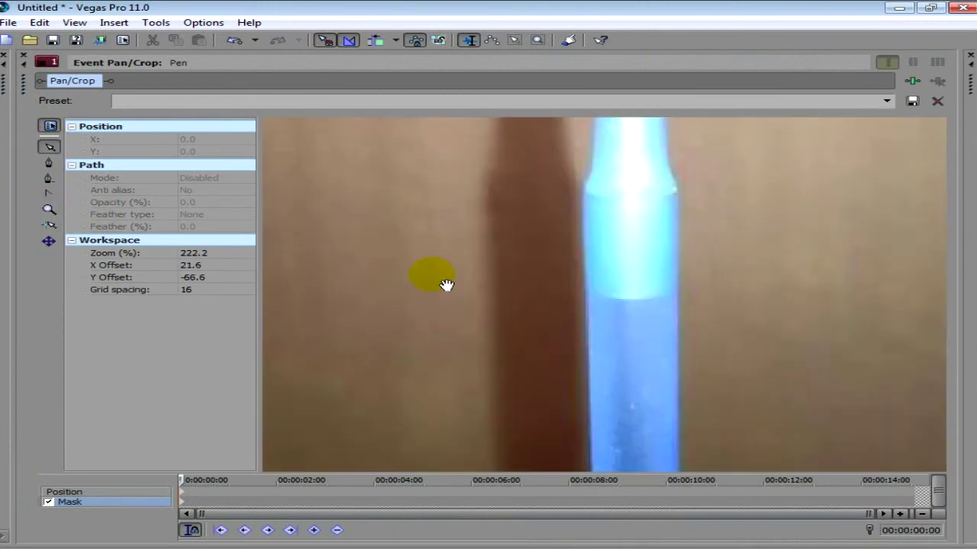
{"action": "left_click_drag", "start_coordinate": [446, 284], "coordinate": [452, 221]}
{"action": "left_click", "coordinate": [49, 162]}
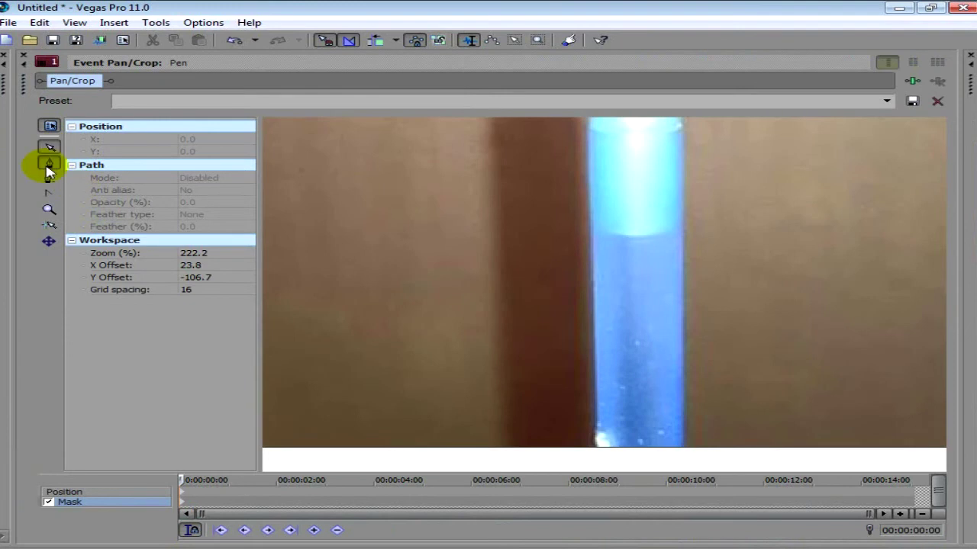
Start the mask with points at the base of the pen's left edge
{"action": "left_click", "coordinate": [596, 447]}
{"action": "left_click", "coordinate": [594, 419]}
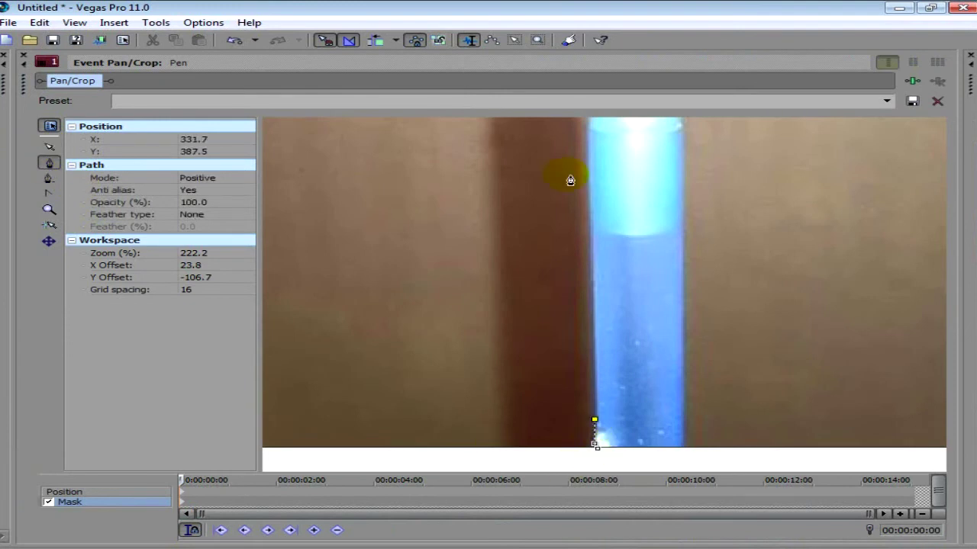
{"action": "left_click", "coordinate": [589, 126]}
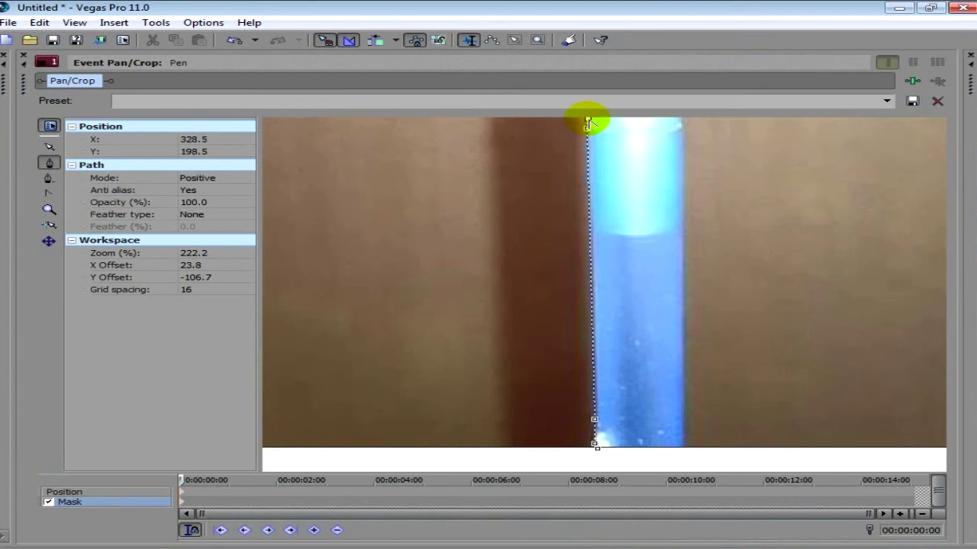
{"action": "left_click", "coordinate": [49, 146]}
{"action": "left_click_drag", "start_coordinate": [522, 250], "coordinate": [414, 434]}
Trace mask points up the pen's left edge to its tip
{"action": "left_click", "coordinate": [48, 165]}
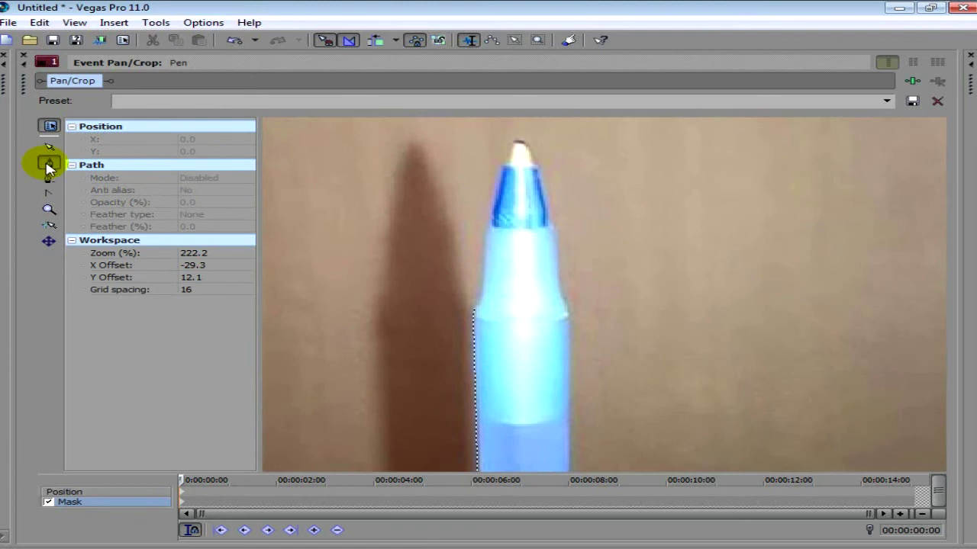
{"action": "left_click", "coordinate": [475, 306]}
{"action": "left_click", "coordinate": [483, 301]}
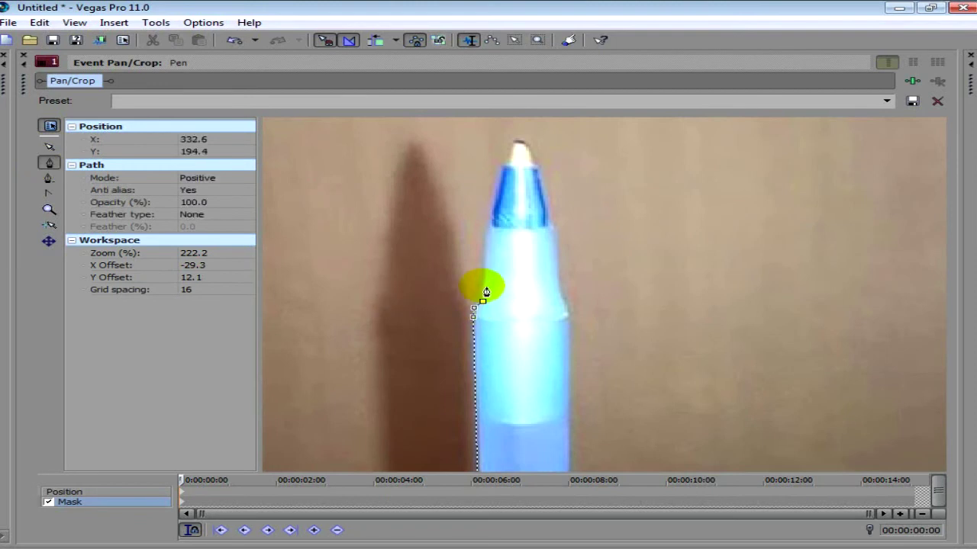
{"action": "left_click", "coordinate": [482, 267]}
{"action": "left_click", "coordinate": [485, 248]}
{"action": "left_click", "coordinate": [485, 227]}
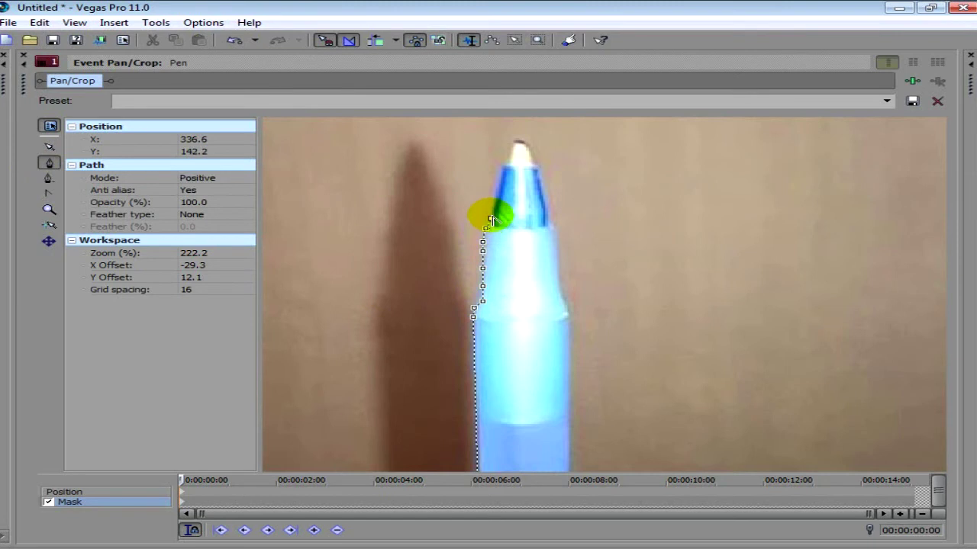
{"action": "left_click", "coordinate": [508, 159]}
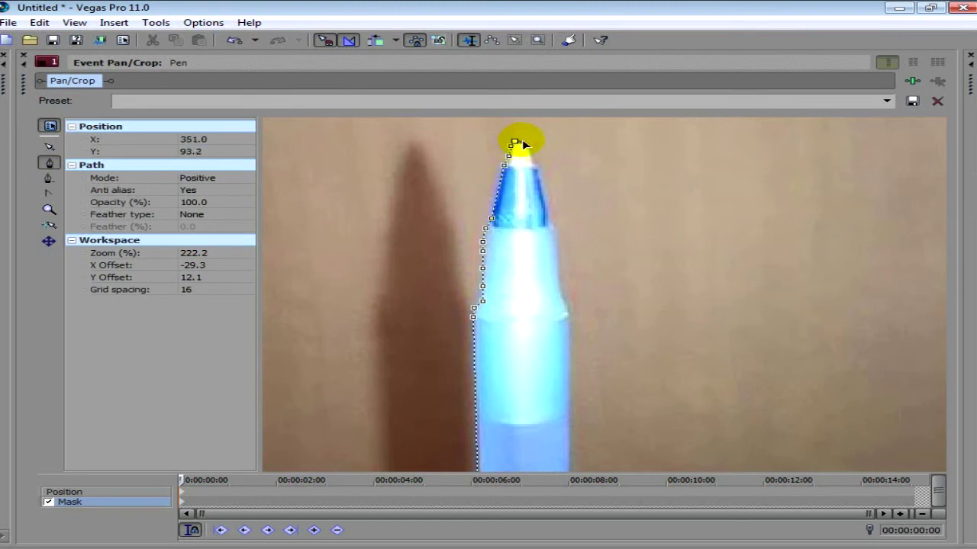
{"action": "left_click", "coordinate": [529, 144]}
Add mask points down the pen's right edge to its lower end
{"action": "left_click", "coordinate": [548, 204]}
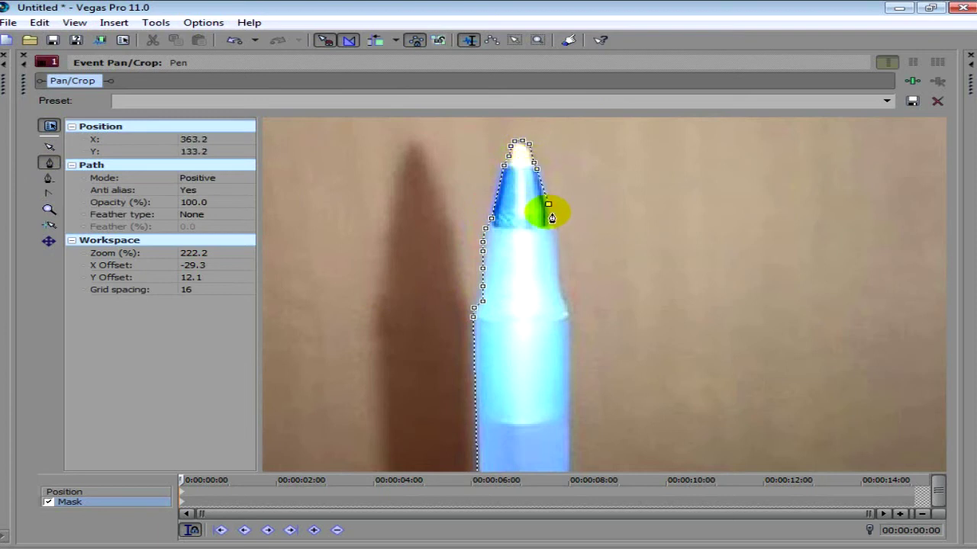
{"action": "left_click", "coordinate": [558, 229]}
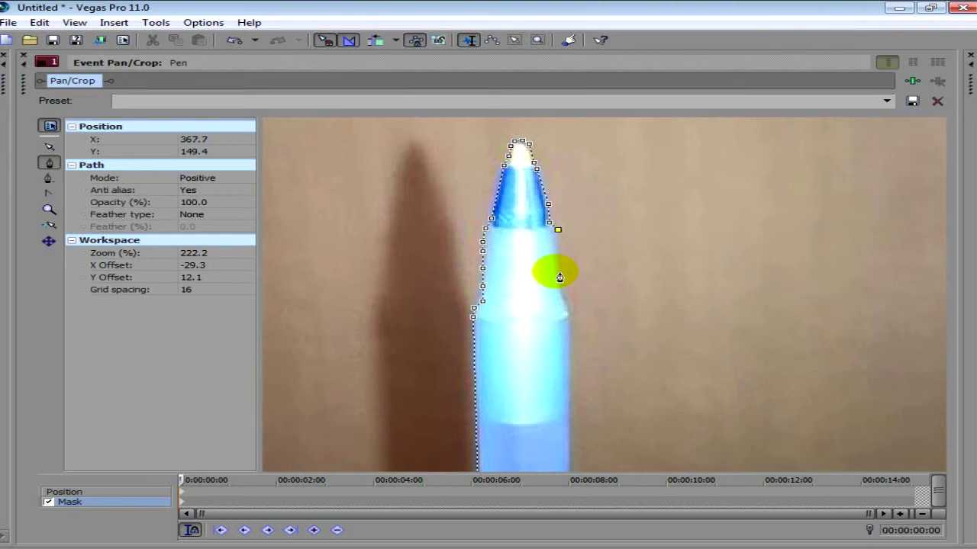
{"action": "left_click", "coordinate": [560, 291]}
{"action": "left_click", "coordinate": [569, 313]}
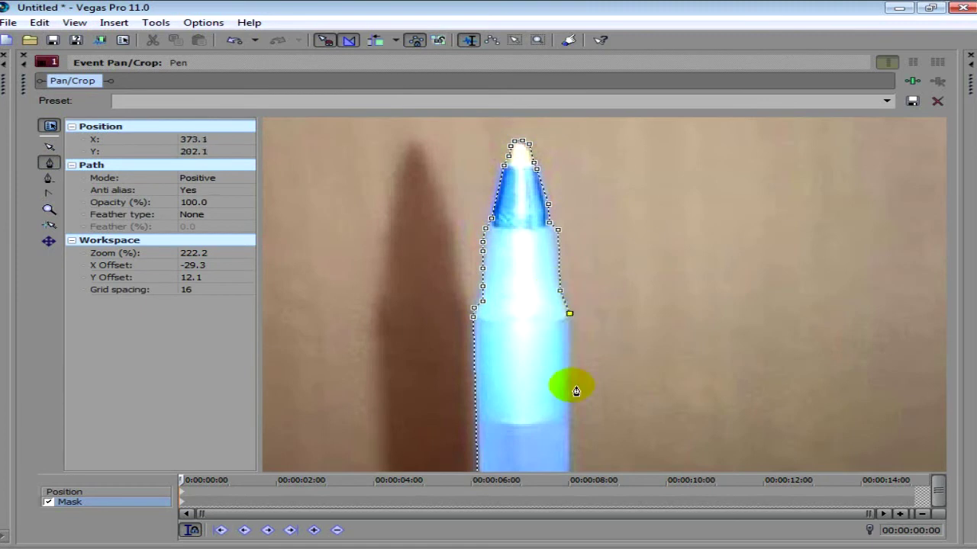
{"action": "left_click", "coordinate": [571, 472]}
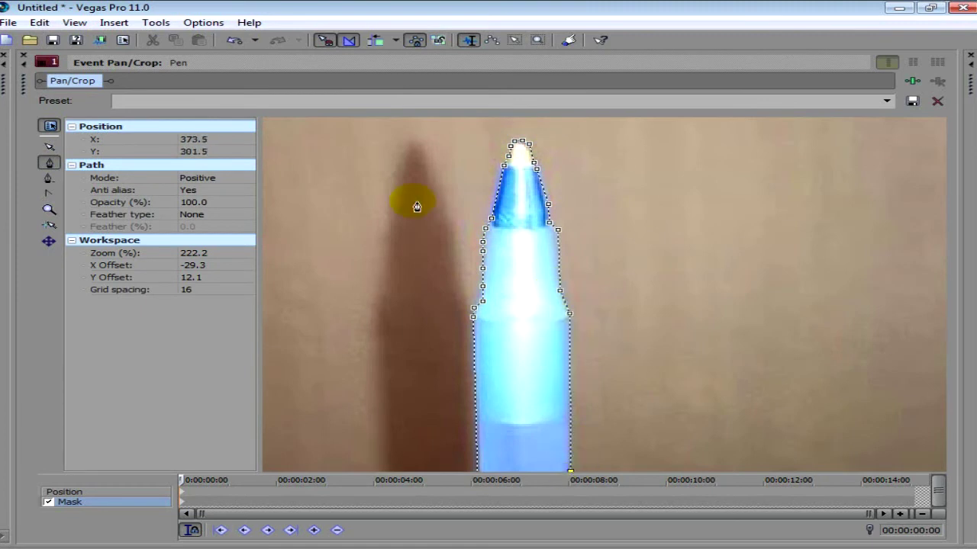
{"action": "left_click", "coordinate": [48, 145]}
Close the mask path below the pen's base, isolating the pen
{"action": "left_click_drag", "start_coordinate": [394, 238], "coordinate": [442, 11]}
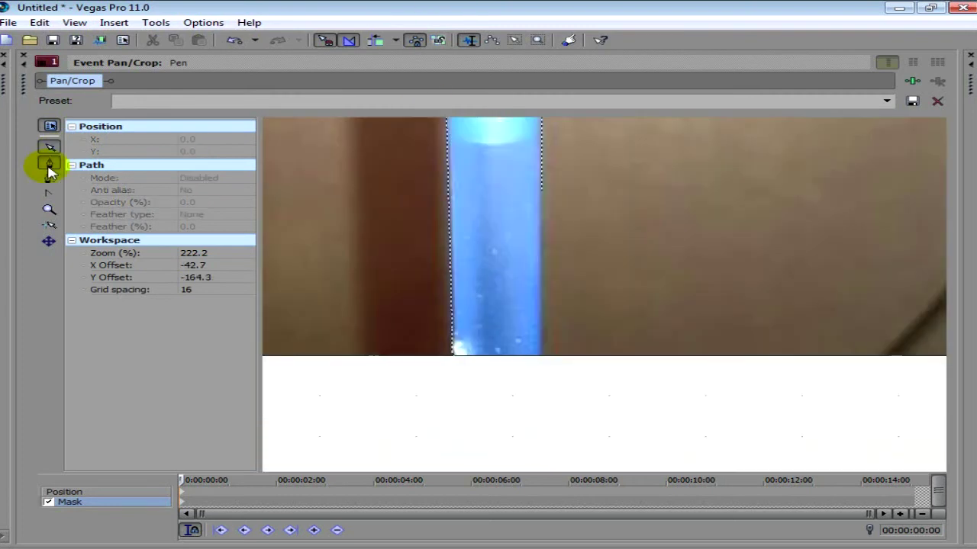
{"action": "left_click", "coordinate": [540, 192]}
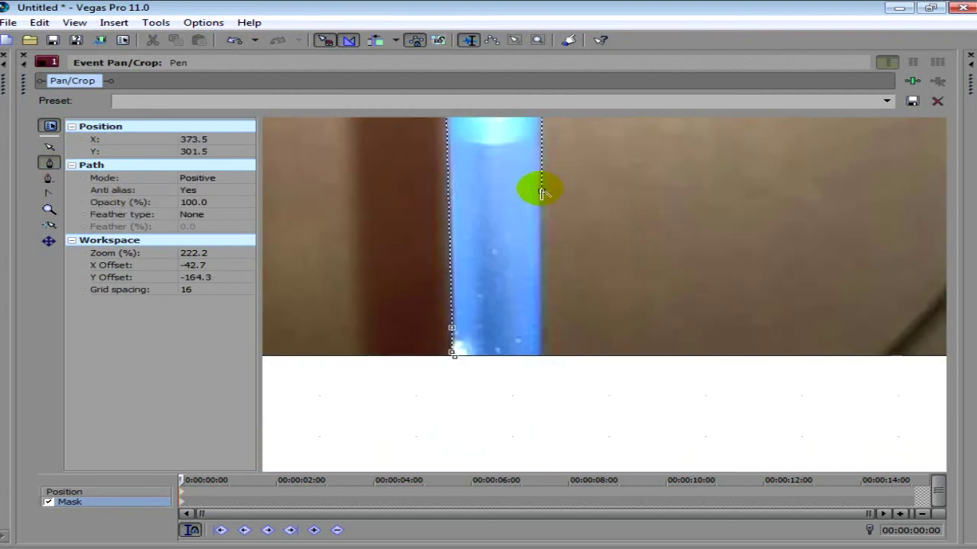
{"action": "left_click", "coordinate": [541, 366]}
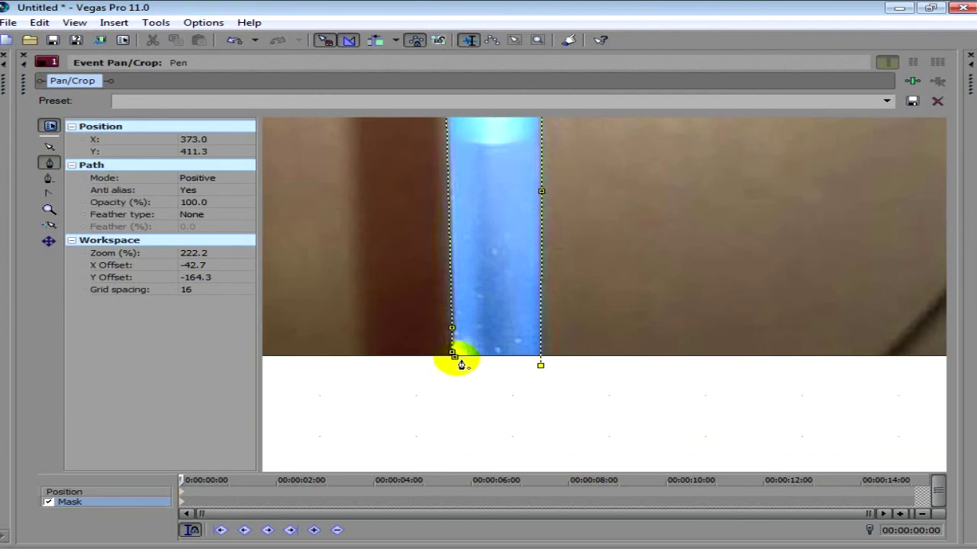
{"action": "left_click", "coordinate": [455, 355]}
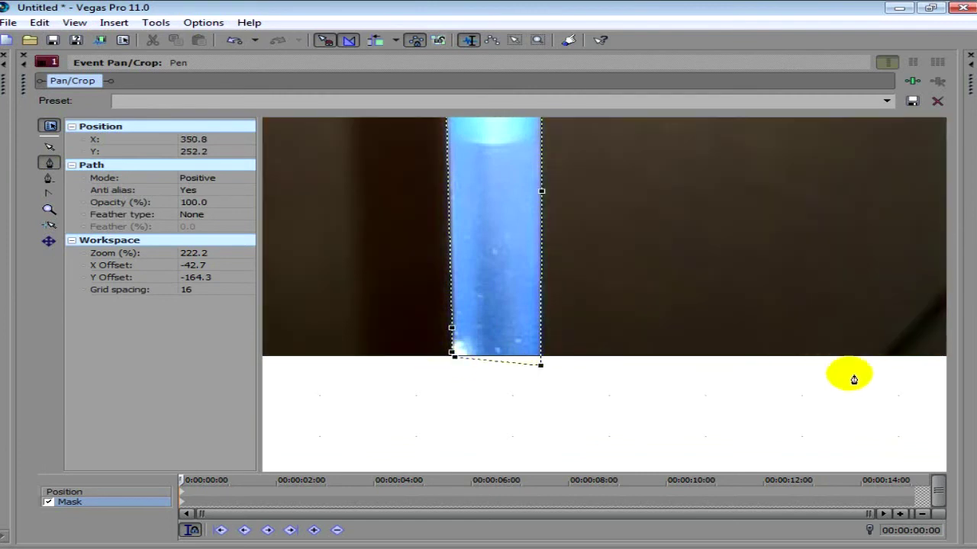
{"action": "left_click_drag", "start_coordinate": [960, 328], "coordinate": [468, 203]}
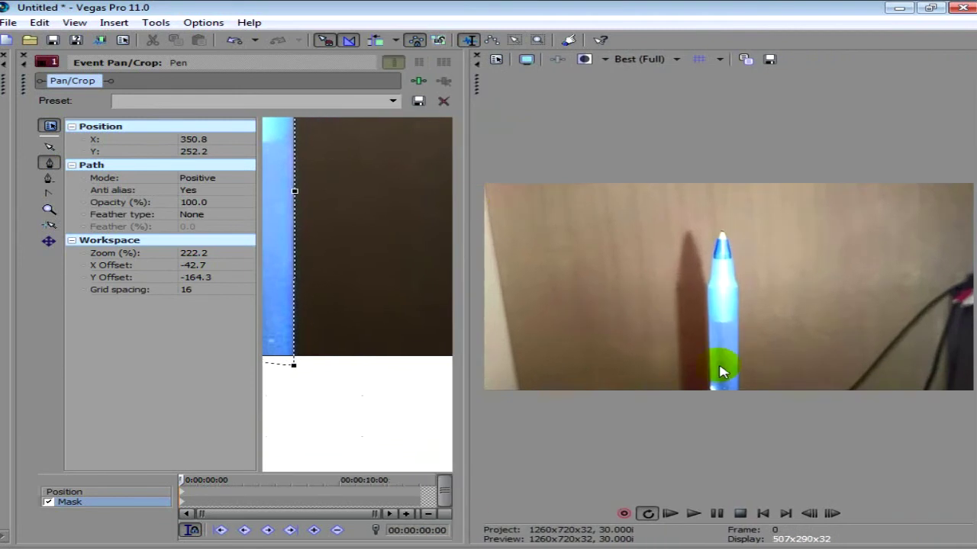
Apply the Sony Sharpen 0.266 preset to the Track 1 header from Video FX
{"action": "left_click_drag", "start_coordinate": [447, 547], "coordinate": [452, 357]}
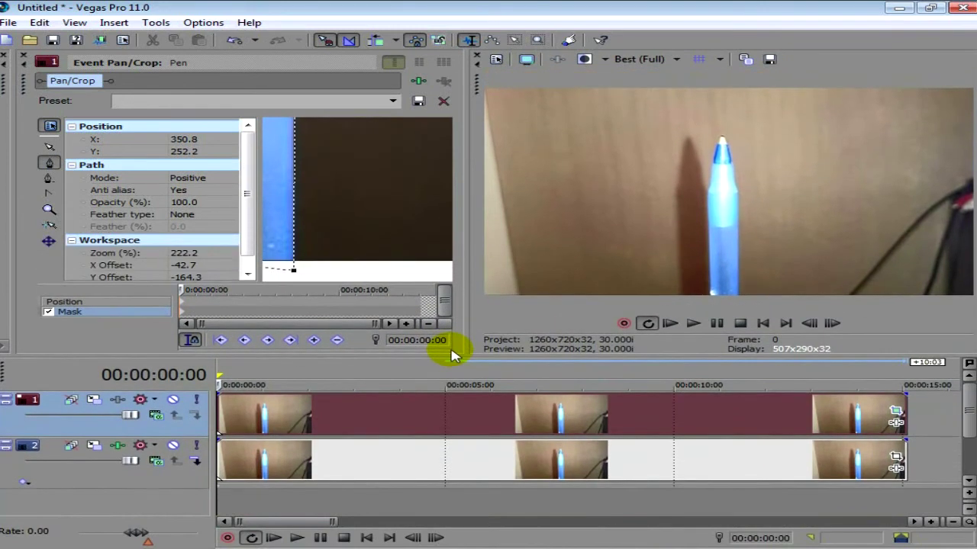
{"action": "left_click", "coordinate": [23, 56]}
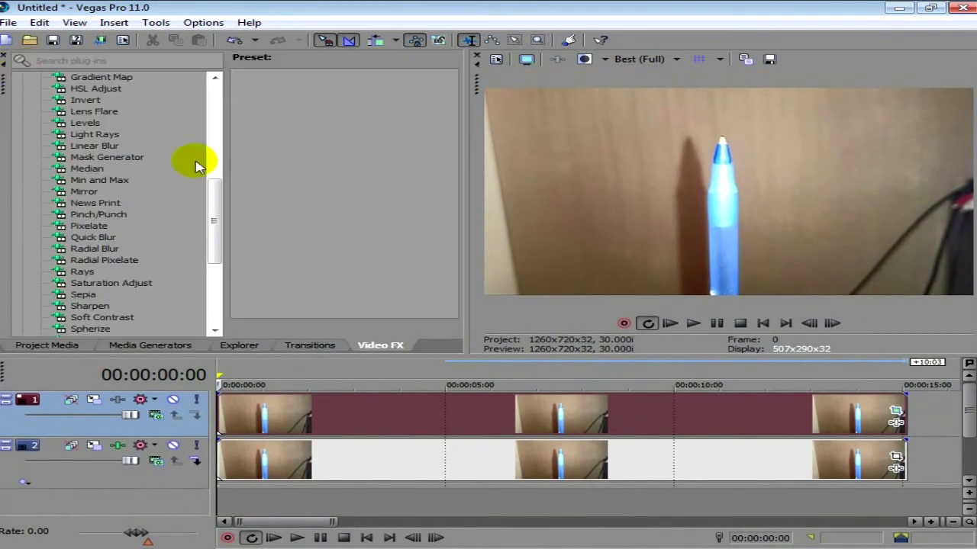
{"action": "left_click_drag", "start_coordinate": [212, 196], "coordinate": [211, 159]}
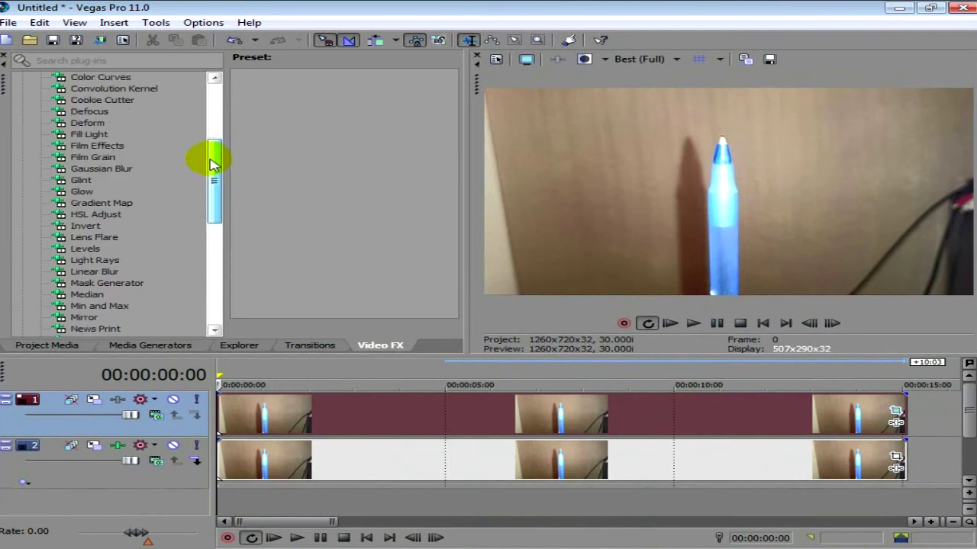
{"action": "left_click", "coordinate": [128, 172]}
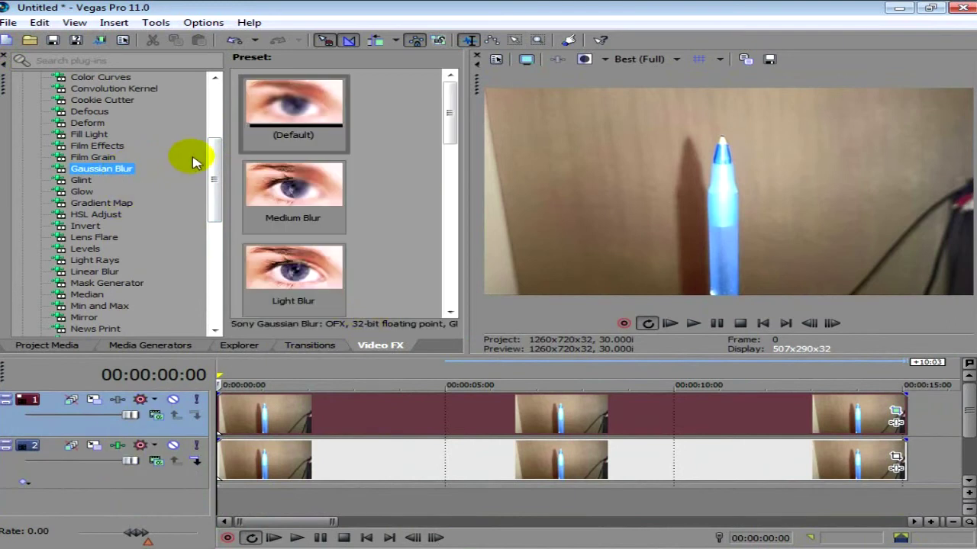
{"action": "left_click_drag", "start_coordinate": [218, 175], "coordinate": [195, 292]}
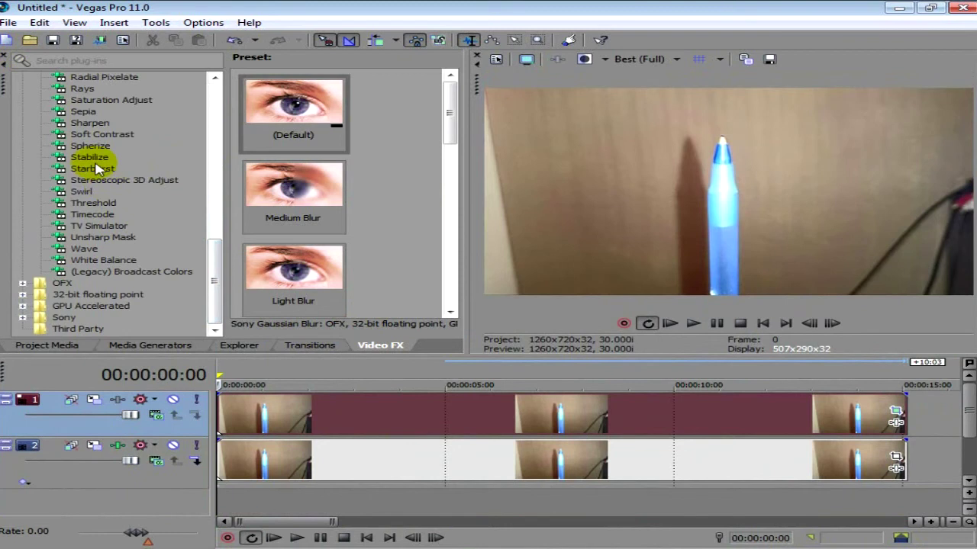
{"action": "left_click", "coordinate": [90, 123]}
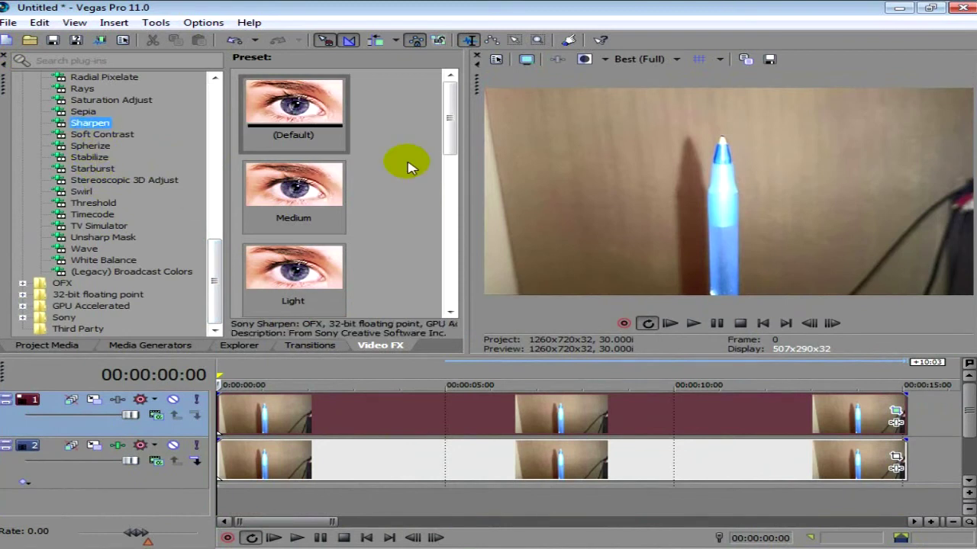
{"action": "left_click_drag", "start_coordinate": [450, 143], "coordinate": [451, 272]}
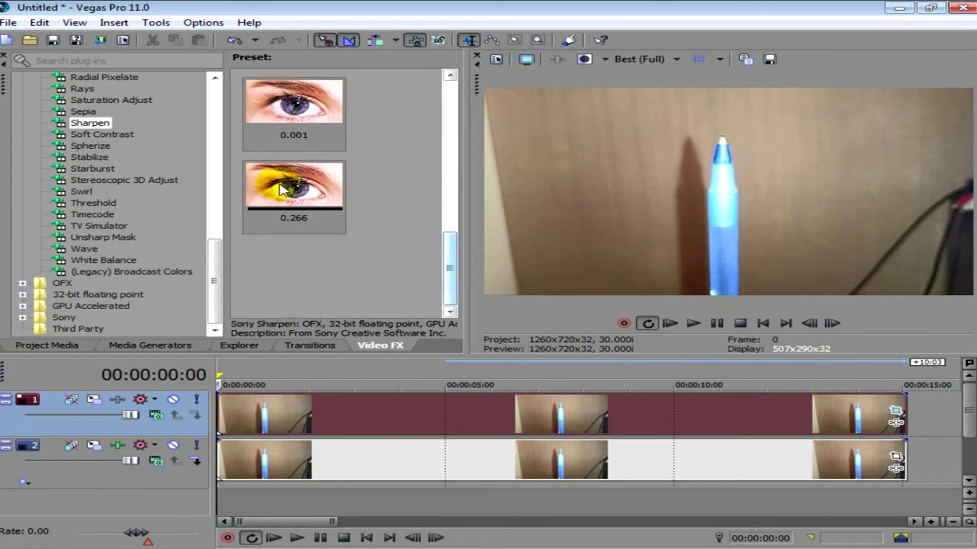
{"action": "left_click", "coordinate": [297, 191]}
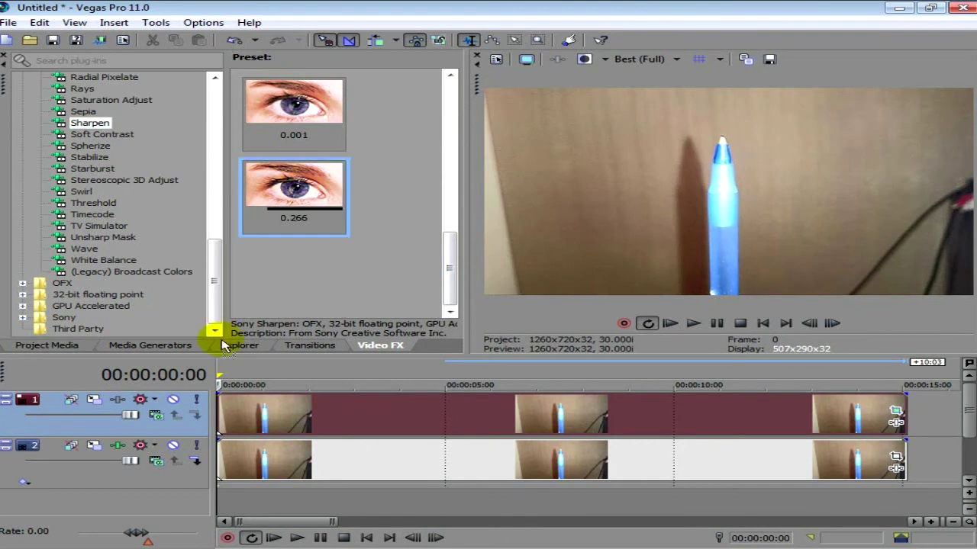
{"action": "left_click", "coordinate": [232, 345]}
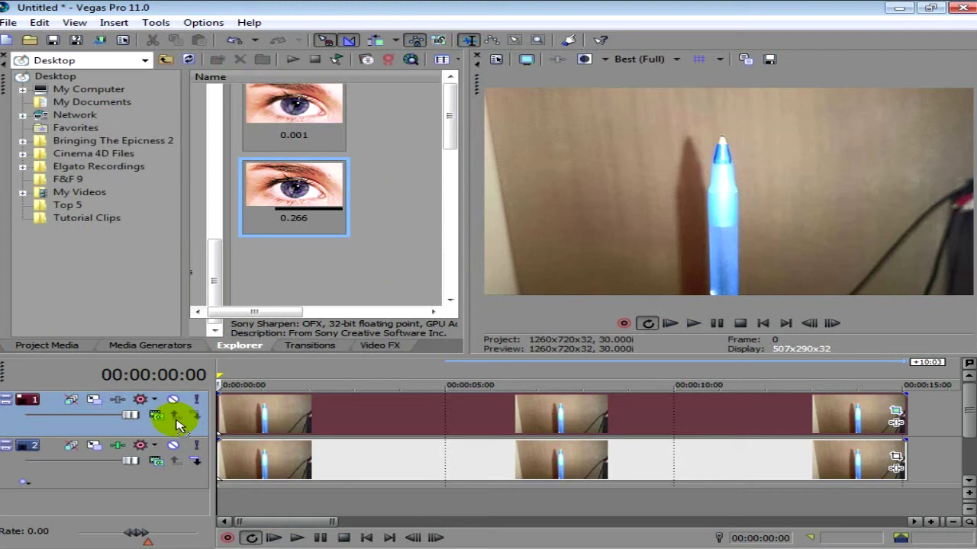
{"action": "left_click_drag", "start_coordinate": [177, 425], "coordinate": [175, 420]}
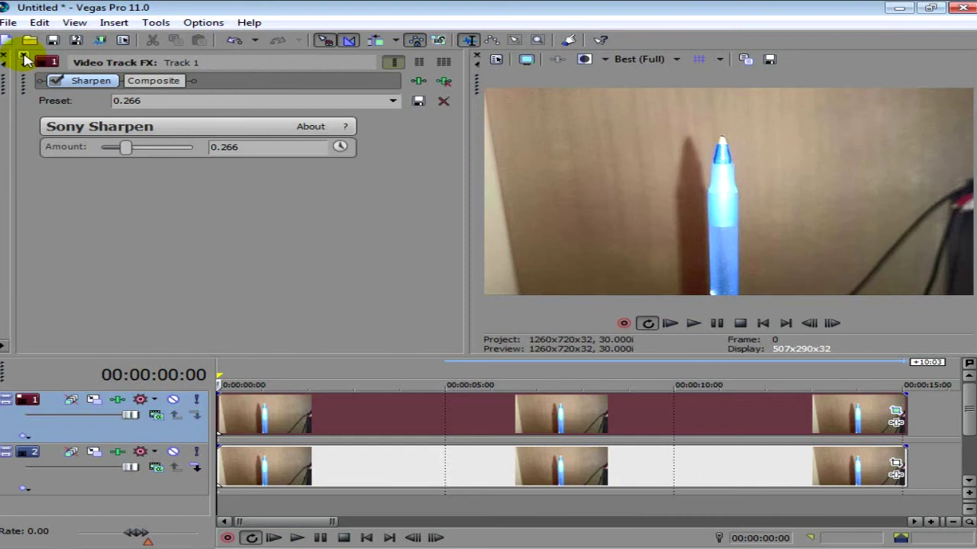
{"action": "left_click", "coordinate": [26, 58]}
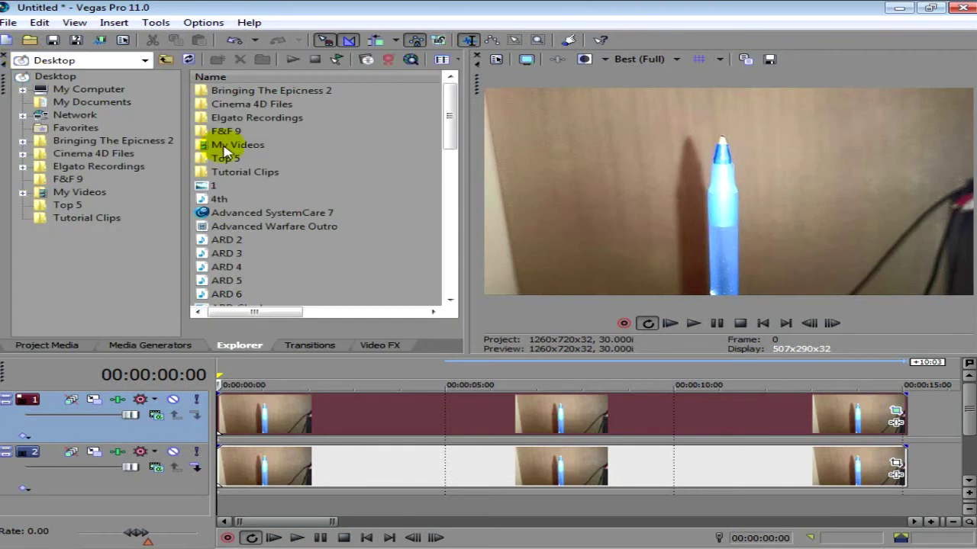
Drag Gaussian Blur's Extreme Blur preset onto the lower Pen clip on track 2
{"action": "left_click", "coordinate": [396, 349]}
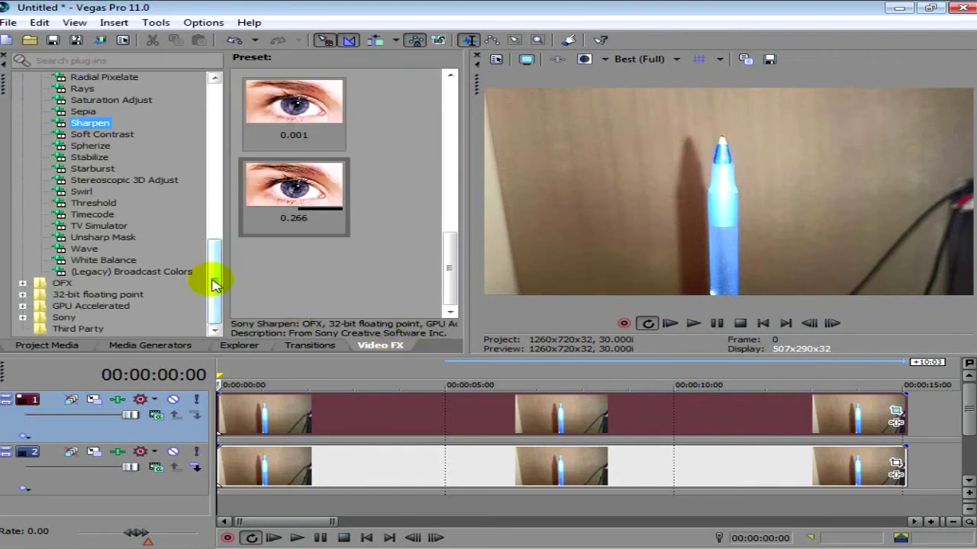
{"action": "left_click_drag", "start_coordinate": [212, 279], "coordinate": [191, 202]}
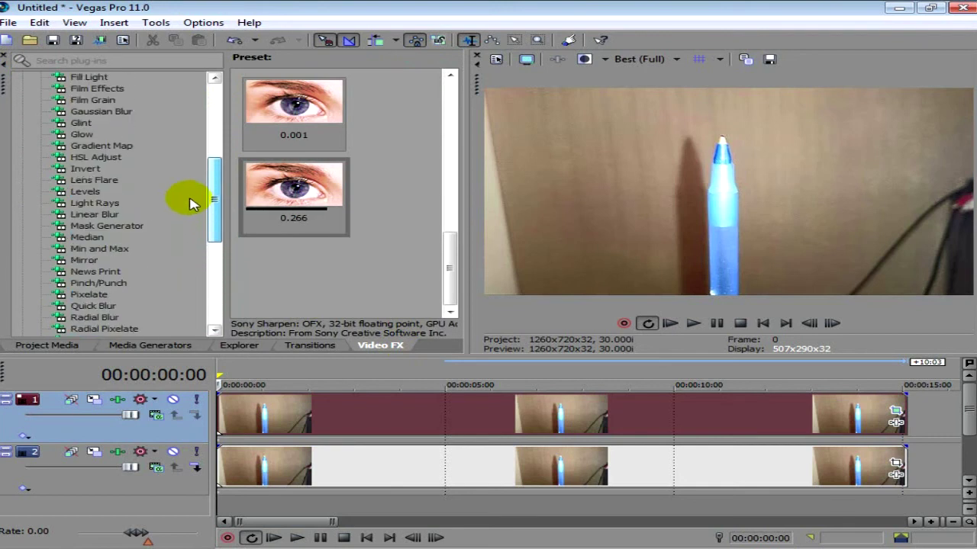
{"action": "left_click", "coordinate": [126, 112]}
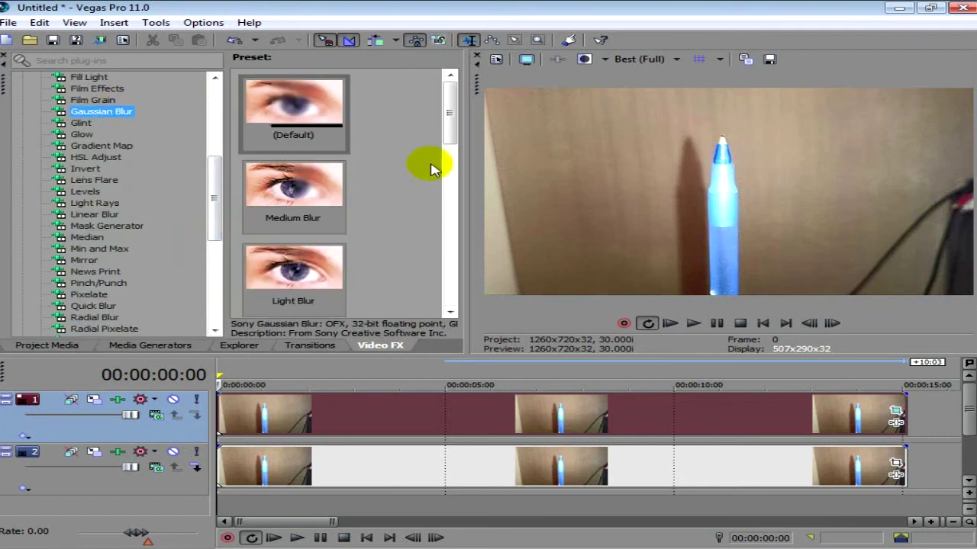
{"action": "left_click_drag", "start_coordinate": [448, 124], "coordinate": [429, 229]}
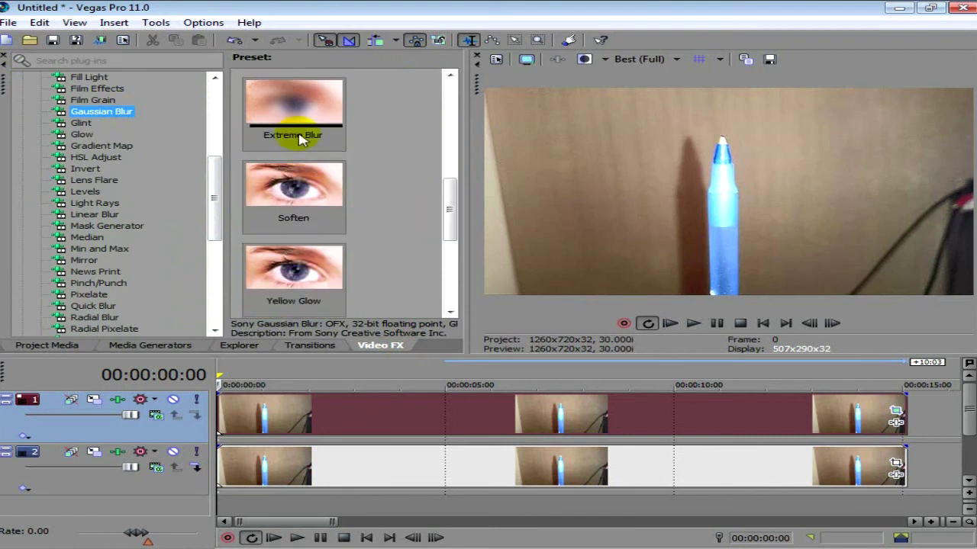
{"action": "left_click_drag", "start_coordinate": [294, 115], "coordinate": [299, 477]}
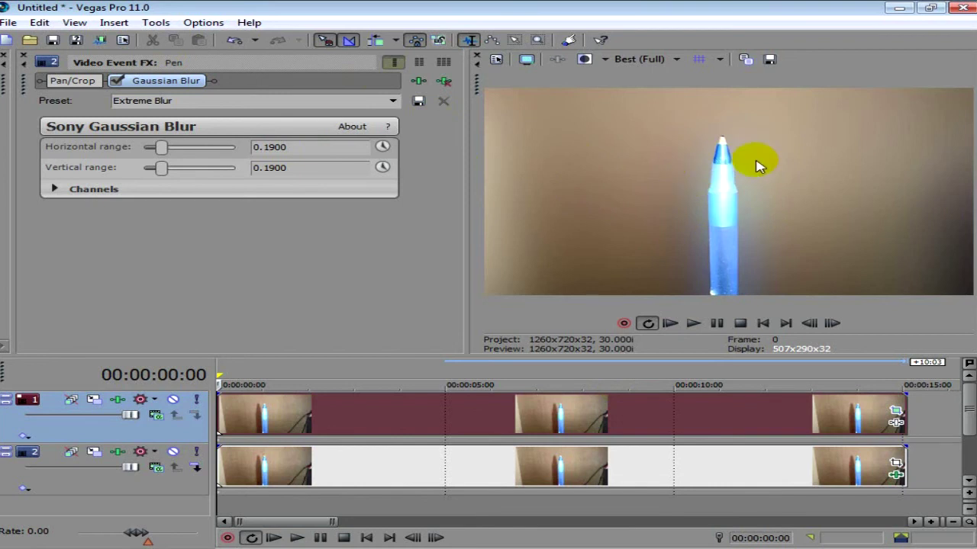
Remove the clip's Gaussian Blur and apply the Depth Of Field preset to the Track 2 header
{"action": "left_click", "coordinate": [450, 83]}
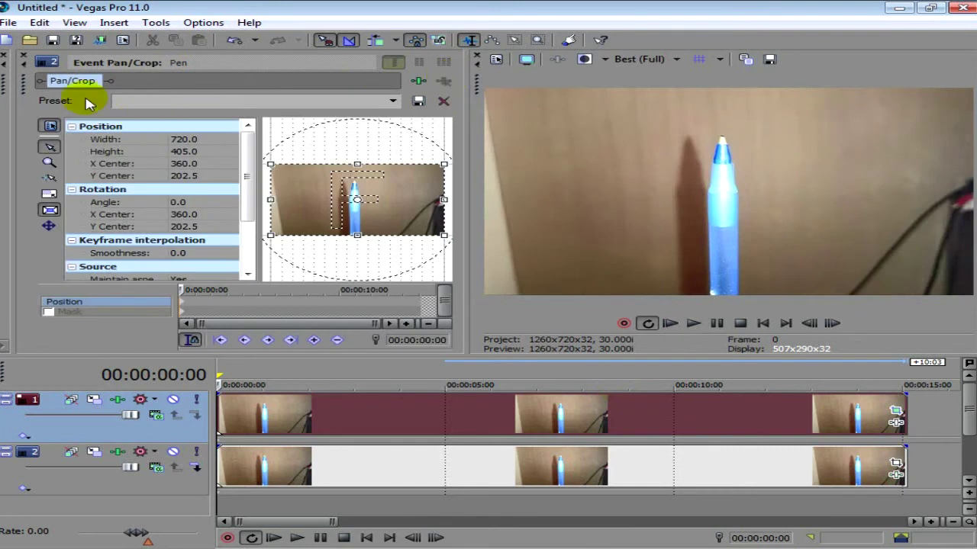
{"action": "left_click", "coordinate": [23, 60]}
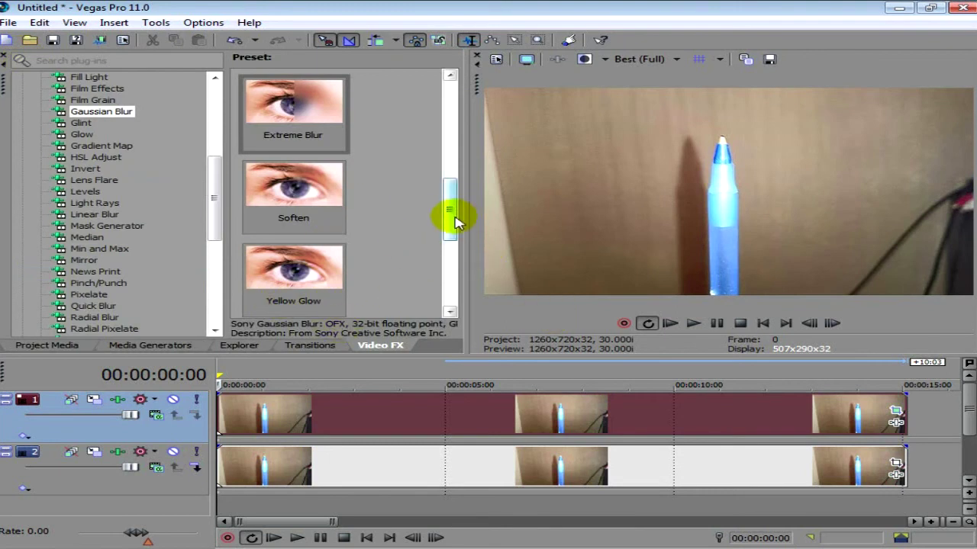
{"action": "left_click_drag", "start_coordinate": [452, 218], "coordinate": [447, 290]}
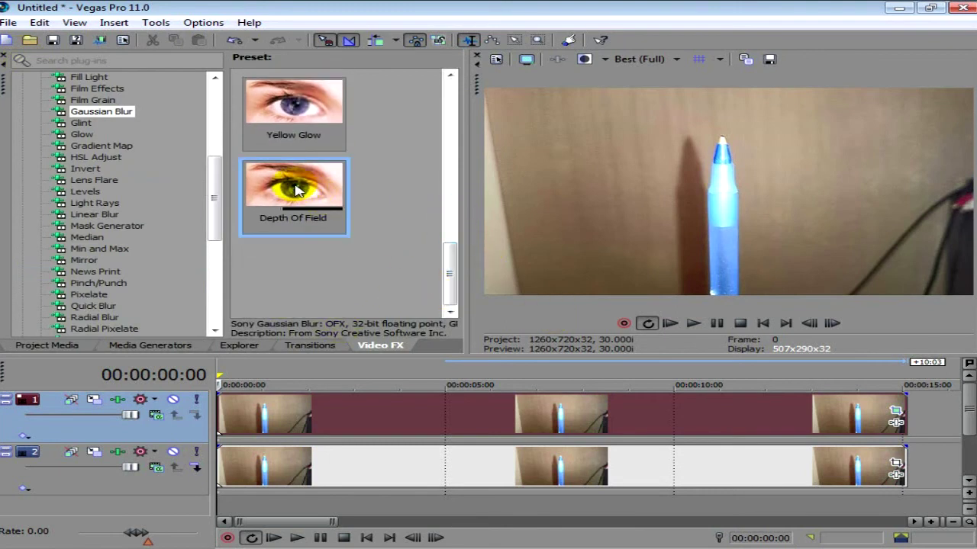
{"action": "left_click_drag", "start_coordinate": [299, 191], "coordinate": [153, 491]}
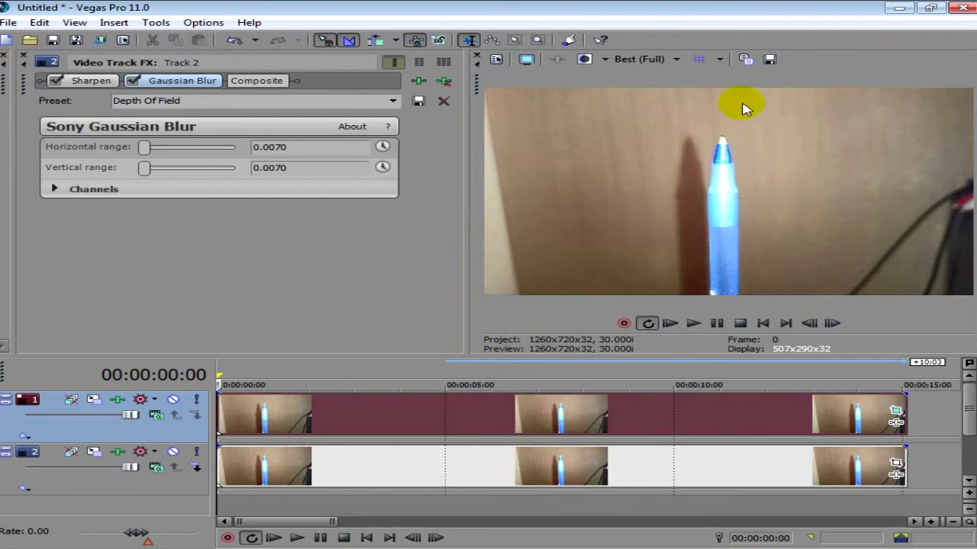
{"action": "left_click", "coordinate": [583, 61]}
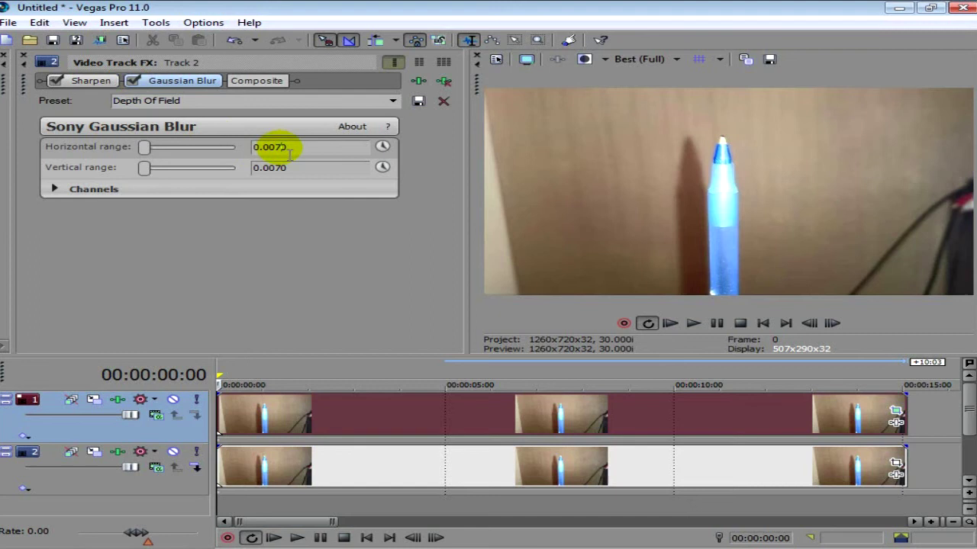
Set the Gaussian Blur horizontal and vertical range to 0.0200
{"action": "left_click_drag", "start_coordinate": [290, 155], "coordinate": [275, 155]}
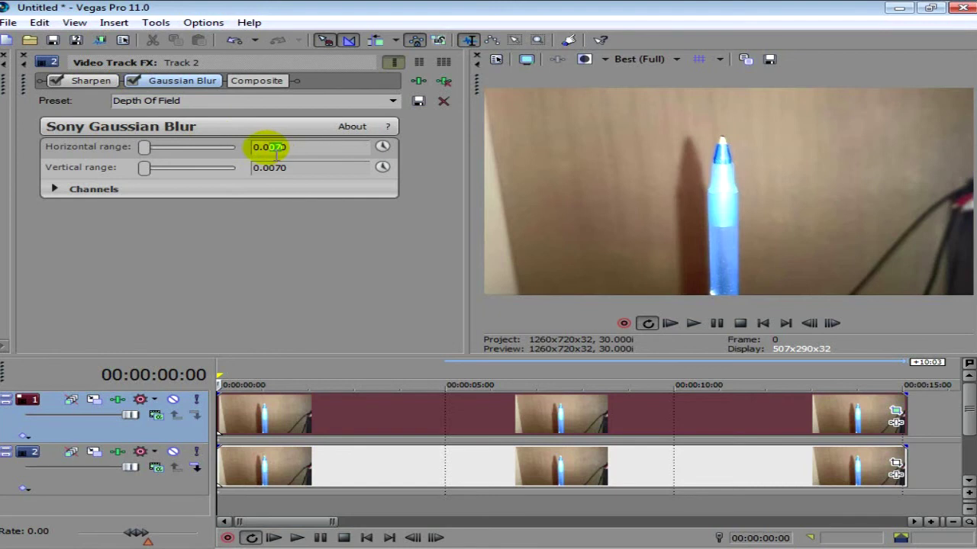
{"action": "type", "text": "5"}
{"action": "key", "text": "Return"}
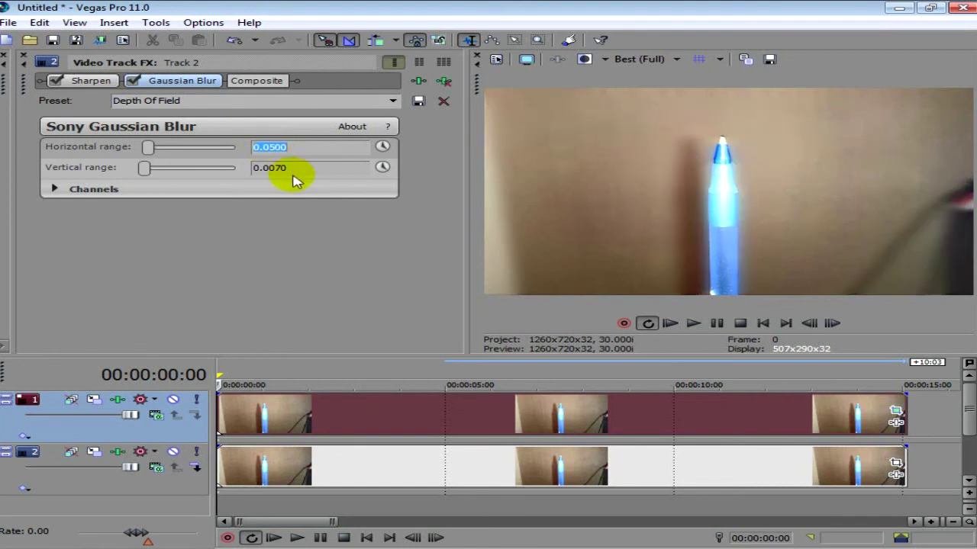
{"action": "left_click_drag", "start_coordinate": [304, 154], "coordinate": [281, 153]}
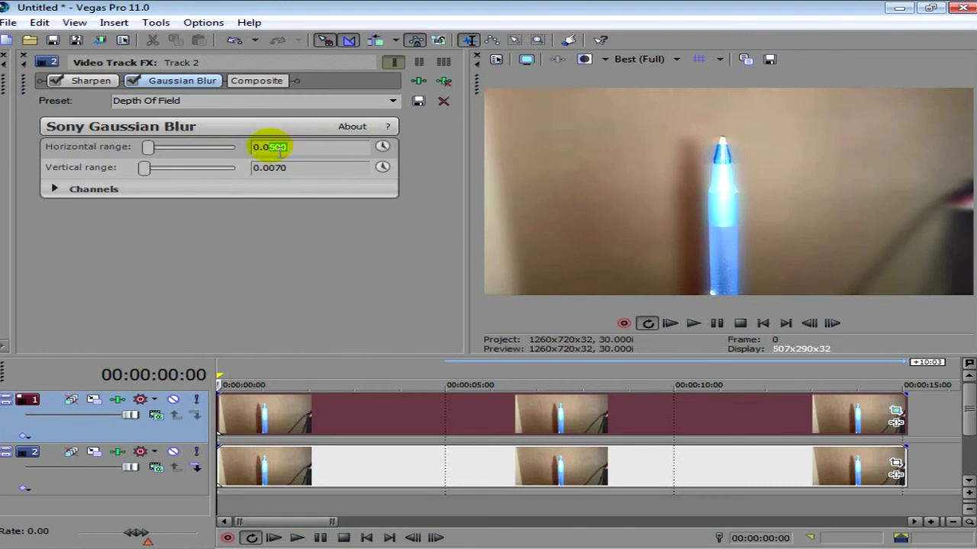
{"action": "type", "text": "2"}
{"action": "key", "text": "Return"}
{"action": "left_click", "coordinate": [293, 169]}
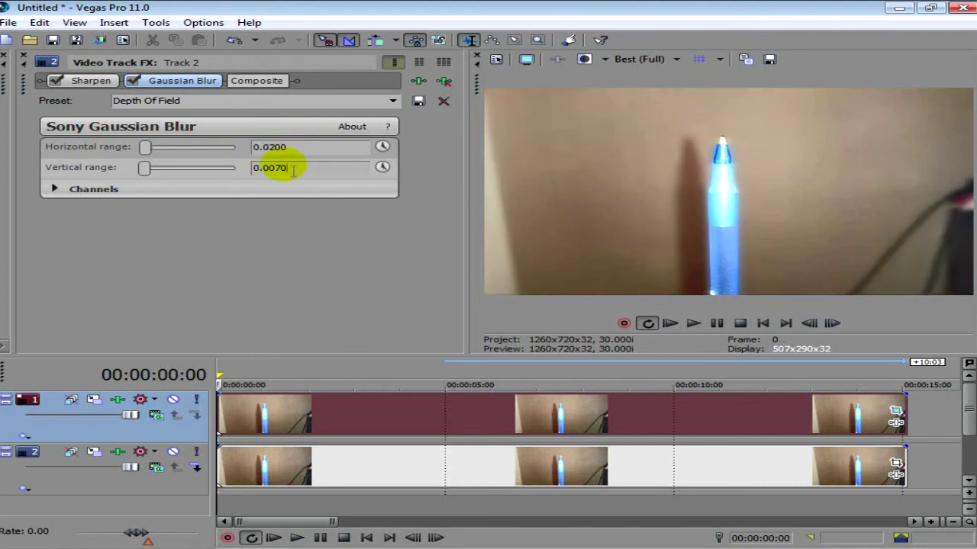
{"action": "left_click_drag", "start_coordinate": [293, 169], "coordinate": [265, 168]}
{"action": "type", "text": "20"}
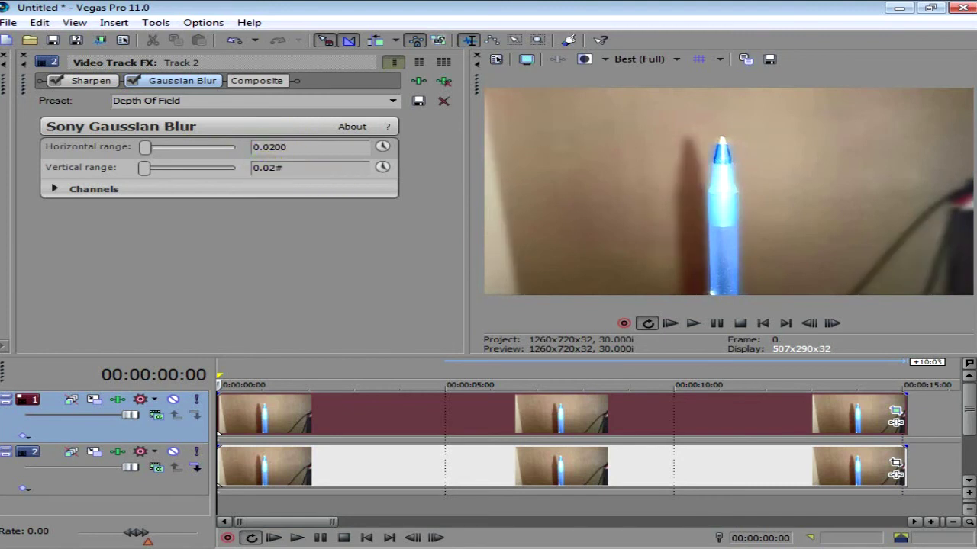
{"action": "key", "text": "Return"}
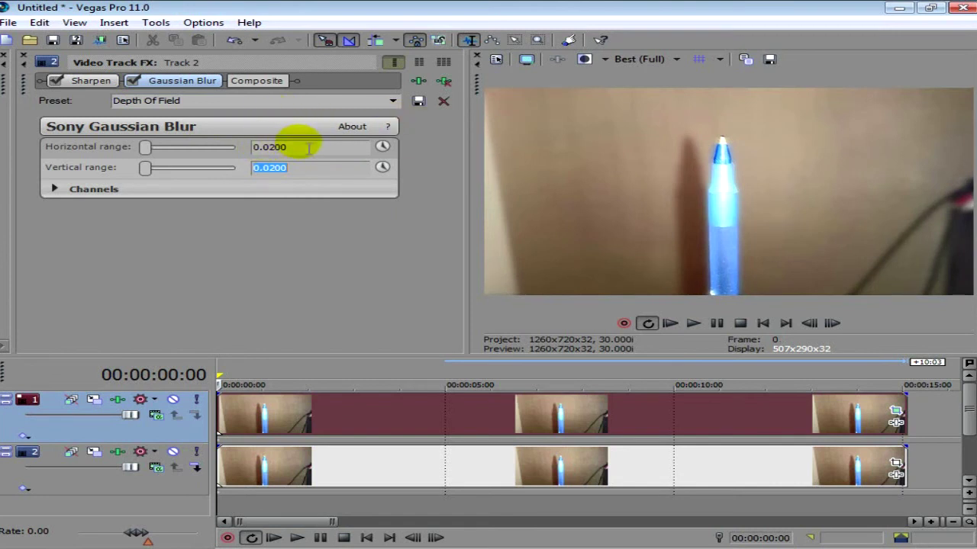
Toggle the Gaussian Blur off and on to compare, leaving it enabled
{"action": "left_click", "coordinate": [132, 81]}
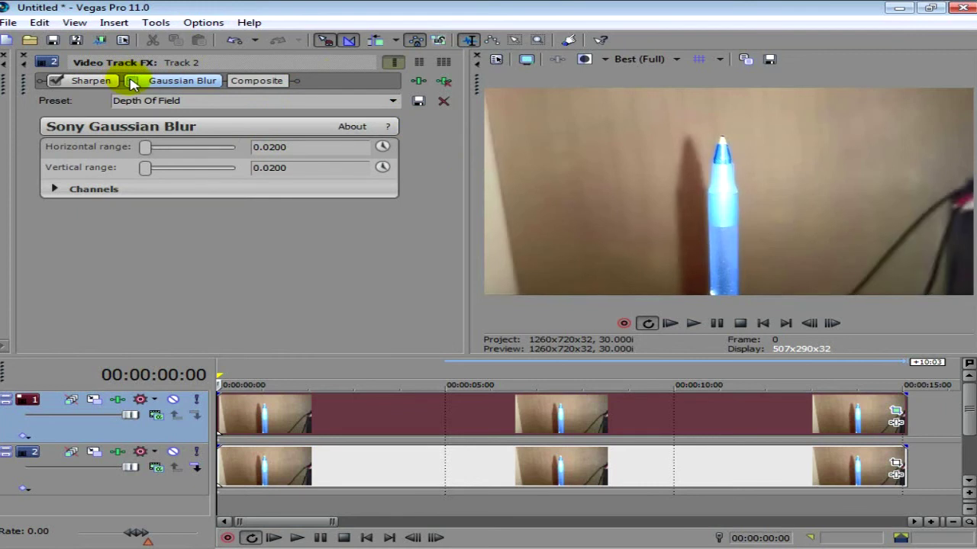
{"action": "left_click", "coordinate": [132, 81]}
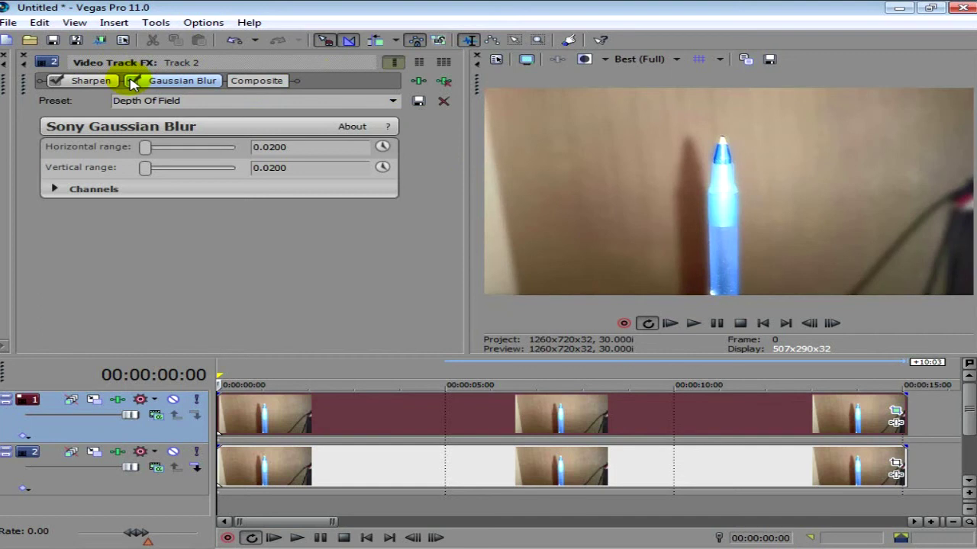
{"action": "left_click", "coordinate": [132, 81]}
{"action": "left_click", "coordinate": [132, 81]}
Put the playhead at 10:00 and open Event Pan/Crop position settings for the upper pen clip
{"action": "left_click", "coordinate": [676, 415]}
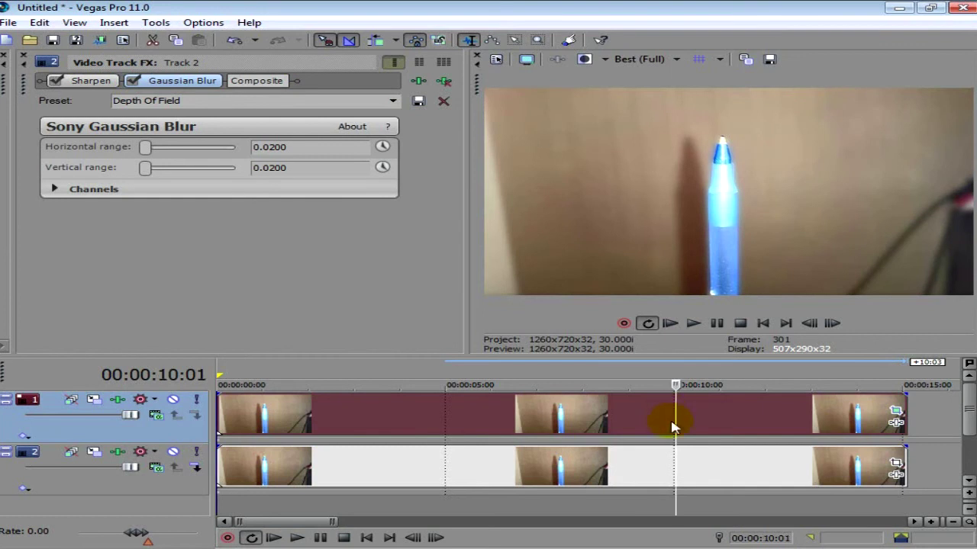
{"action": "left_click", "coordinate": [412, 538]}
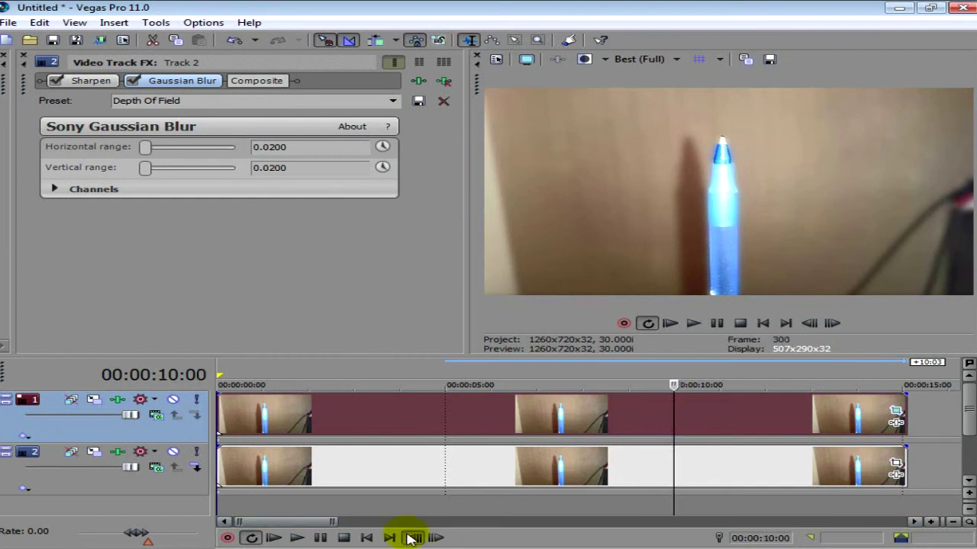
{"action": "left_click", "coordinate": [896, 411]}
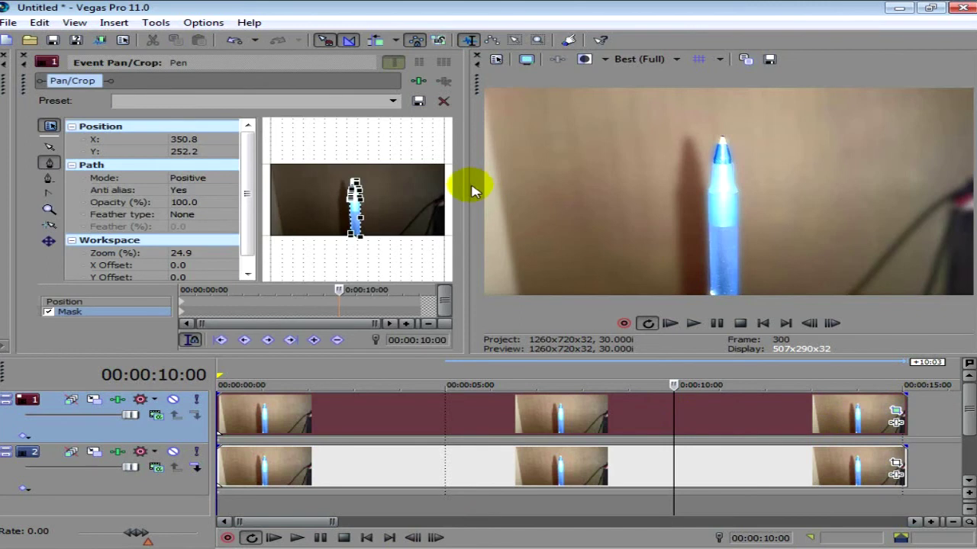
{"action": "left_click_drag", "start_coordinate": [482, 196], "coordinate": [674, 211]}
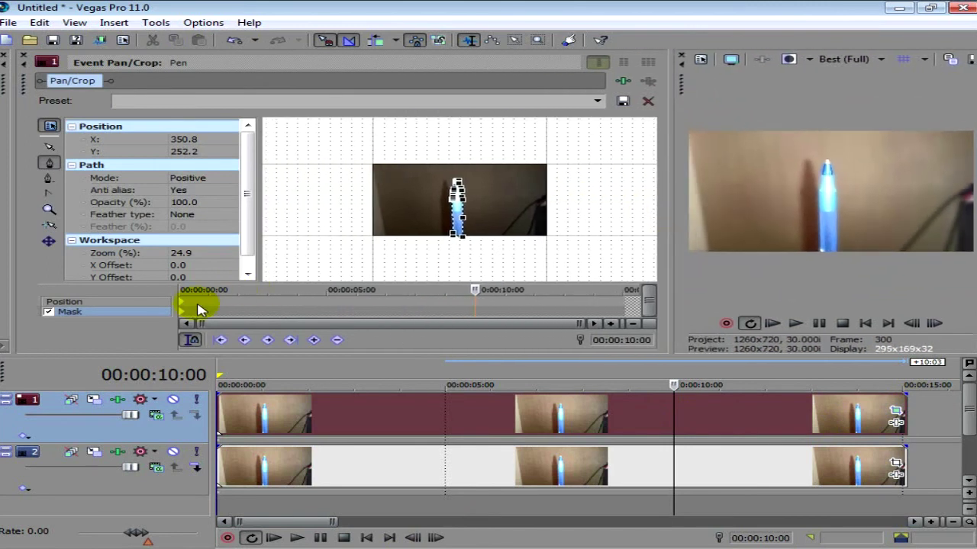
{"action": "left_click", "coordinate": [188, 305]}
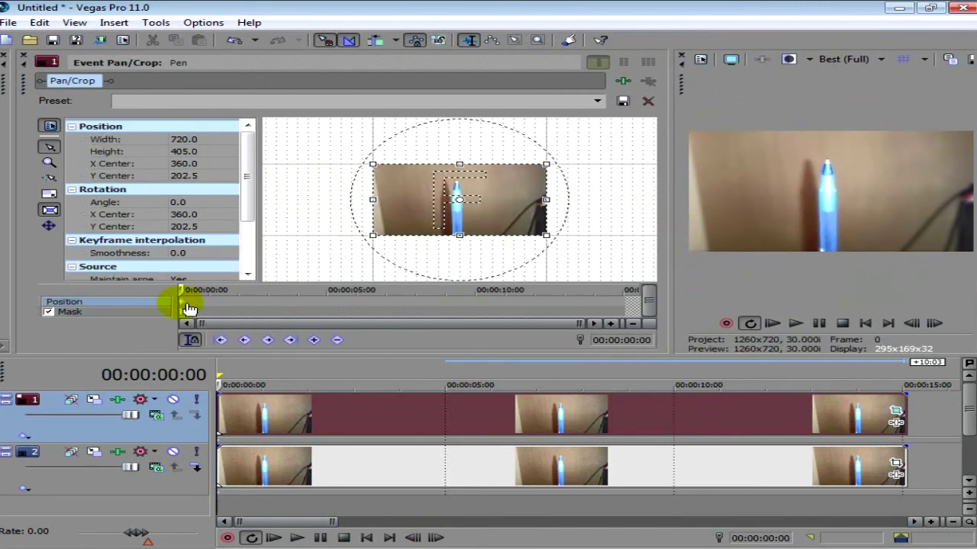
Set the crop width to 480 and height to 270
{"action": "left_click", "coordinate": [186, 142]}
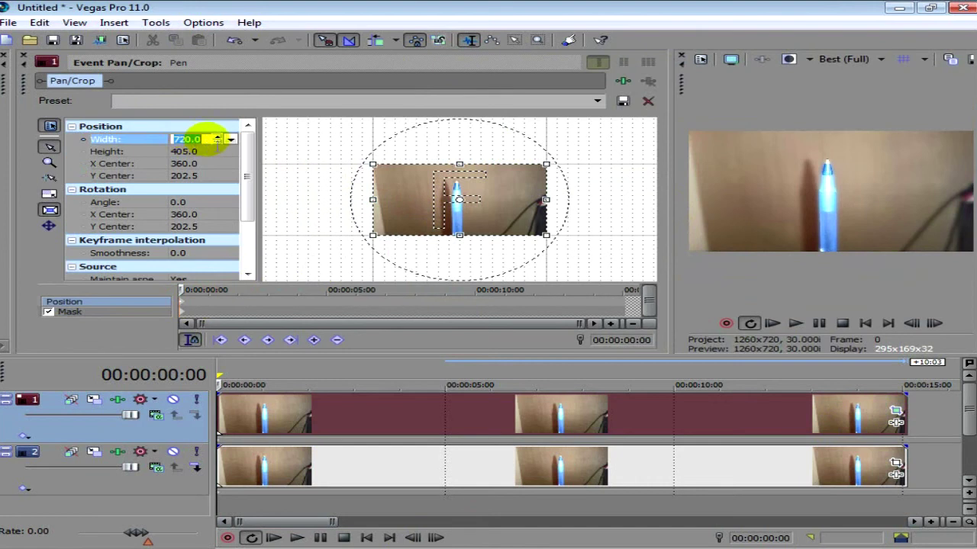
{"action": "type", "text": "480"}
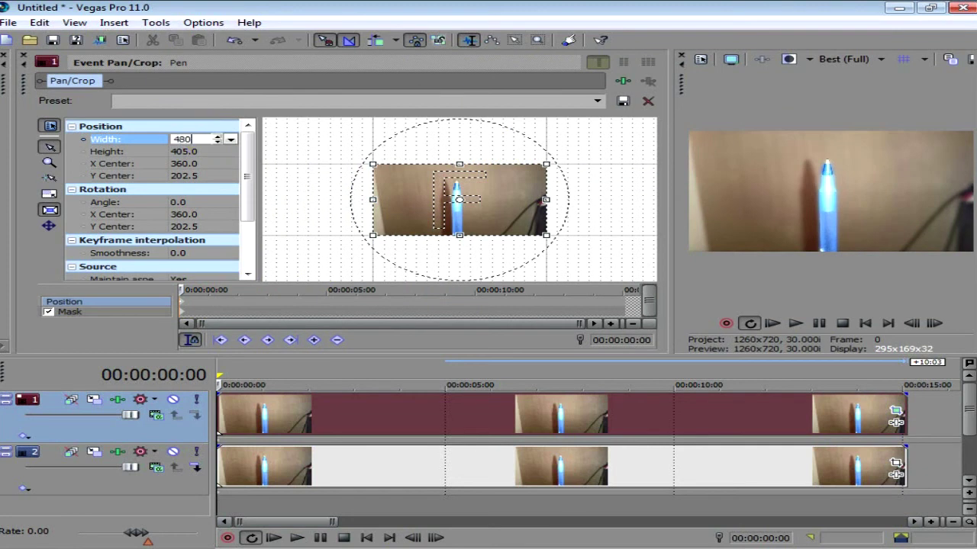
{"action": "key", "text": "Return"}
{"action": "left_click", "coordinate": [217, 151]}
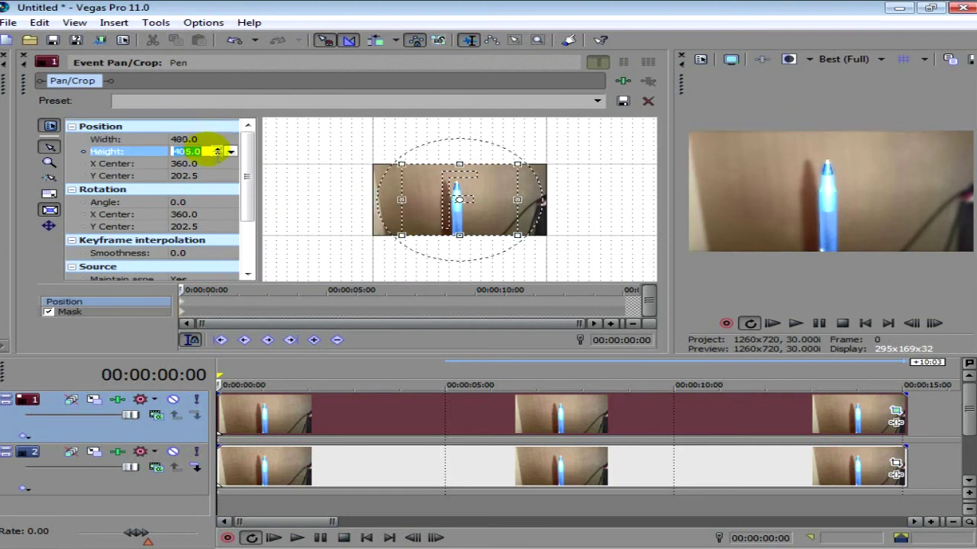
{"action": "type", "text": "270"}
{"action": "key", "text": "Return"}
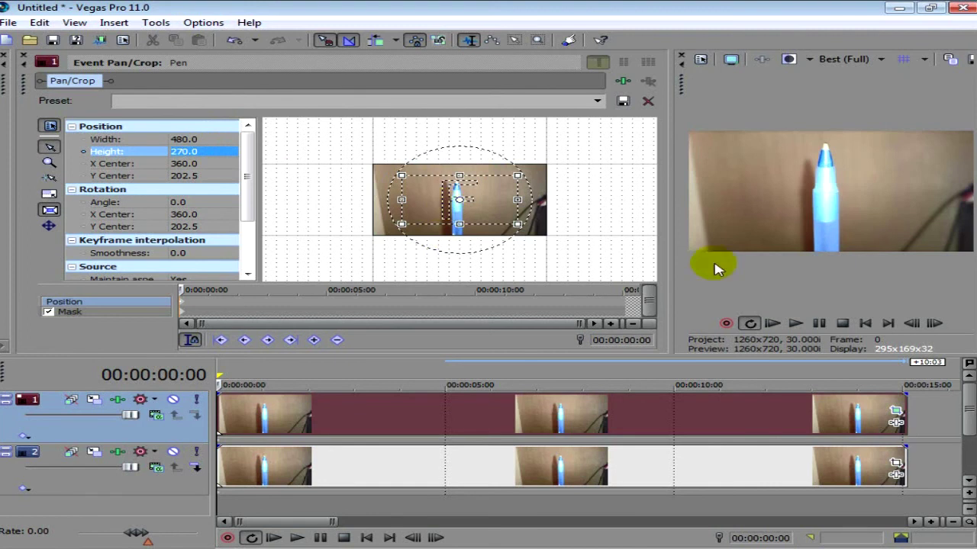
Add a position keyframe at 10:00 for the 480×270 crop
{"action": "left_click", "coordinate": [173, 312]}
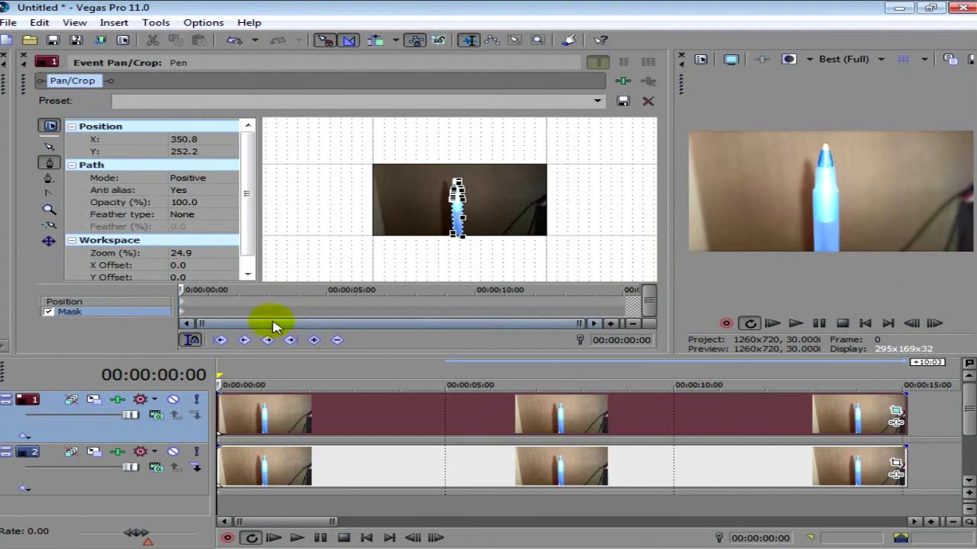
{"action": "left_click", "coordinate": [905, 411]}
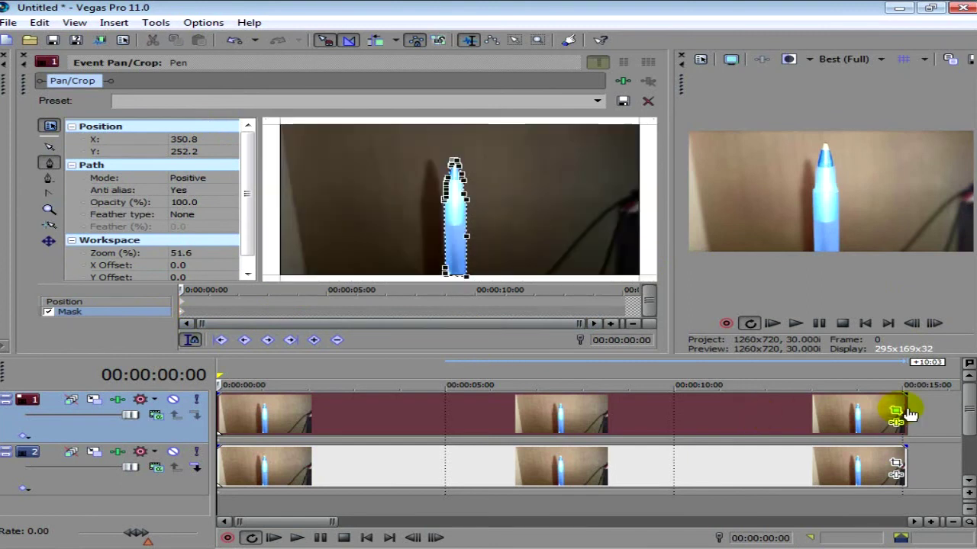
{"action": "left_click", "coordinate": [673, 417]}
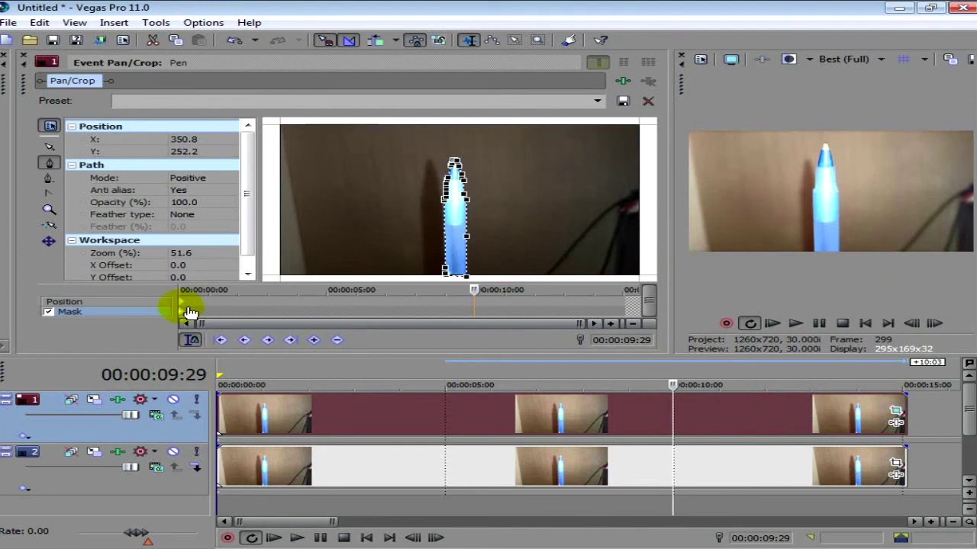
{"action": "left_click", "coordinate": [189, 305]}
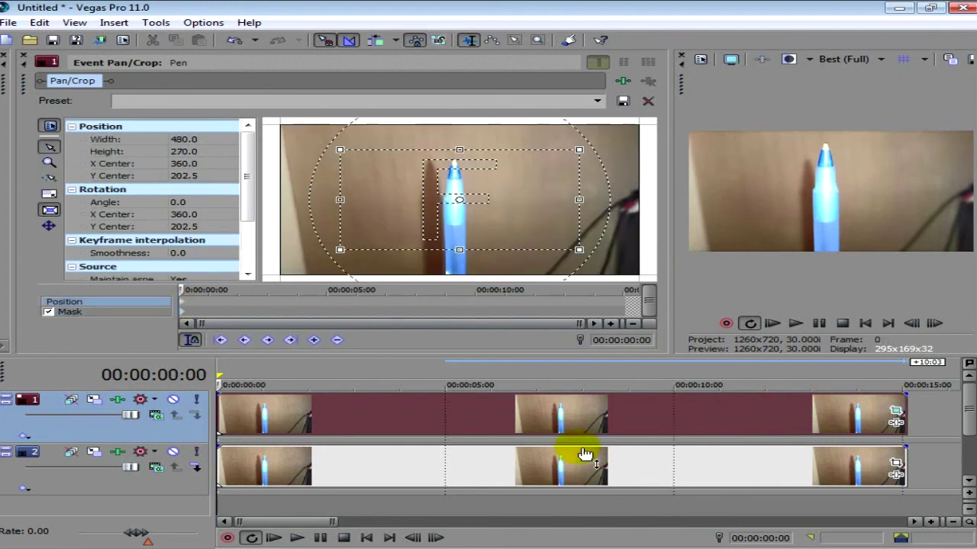
{"action": "left_click", "coordinate": [674, 422]}
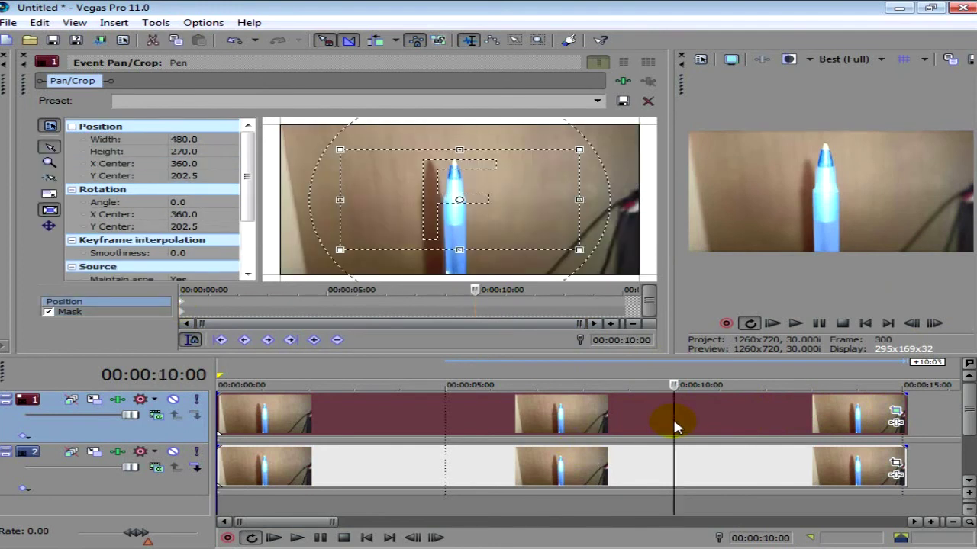
{"action": "left_click", "coordinate": [314, 340]}
Restore the start frame to 720×405 and step backward from 10:00 to preview the zoom
{"action": "left_click", "coordinate": [183, 303]}
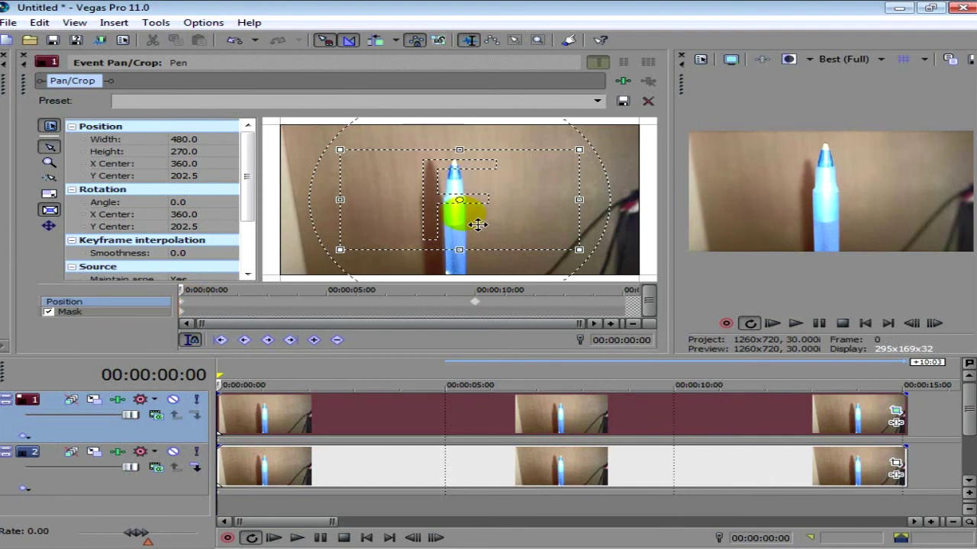
{"action": "right_click", "coordinate": [467, 219]}
{"action": "left_click", "coordinate": [505, 222]}
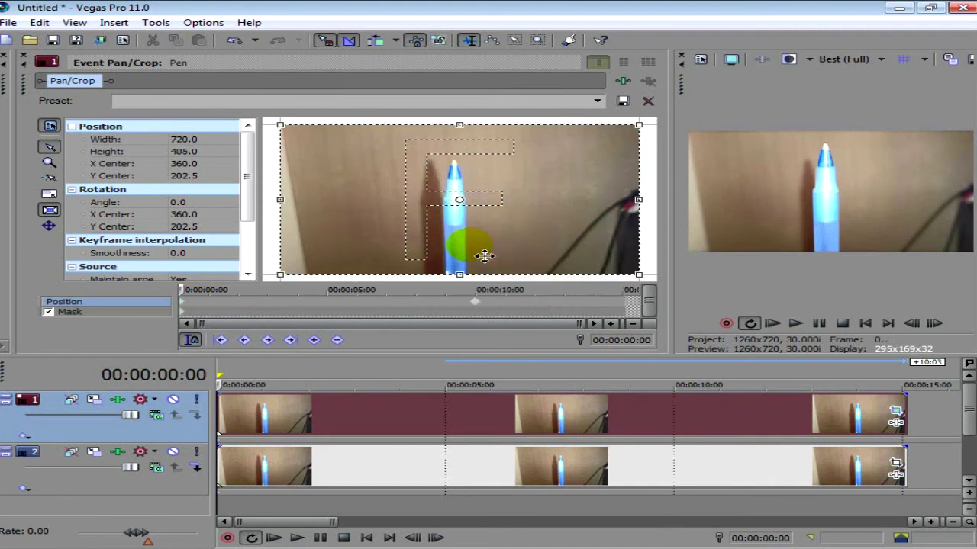
{"action": "left_click", "coordinate": [475, 305]}
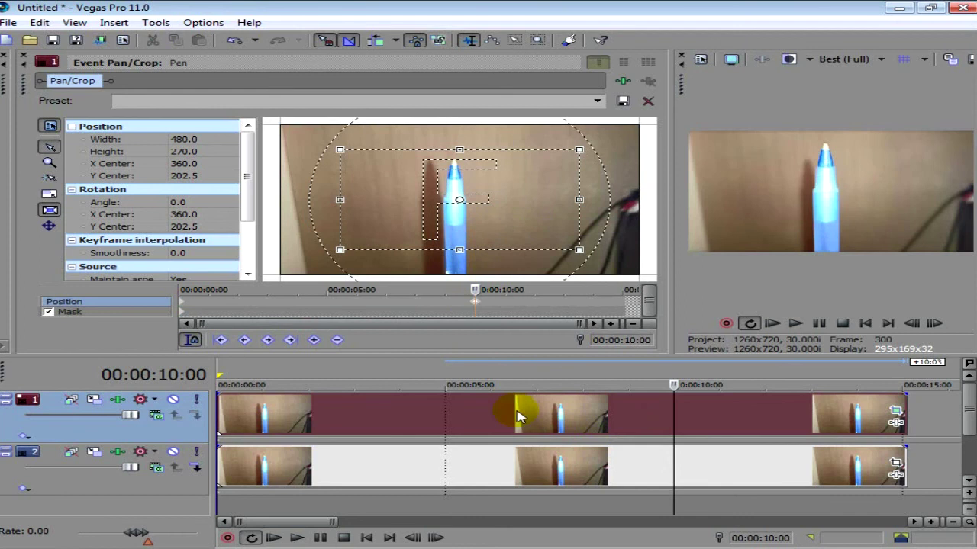
{"action": "left_click", "coordinate": [412, 538]}
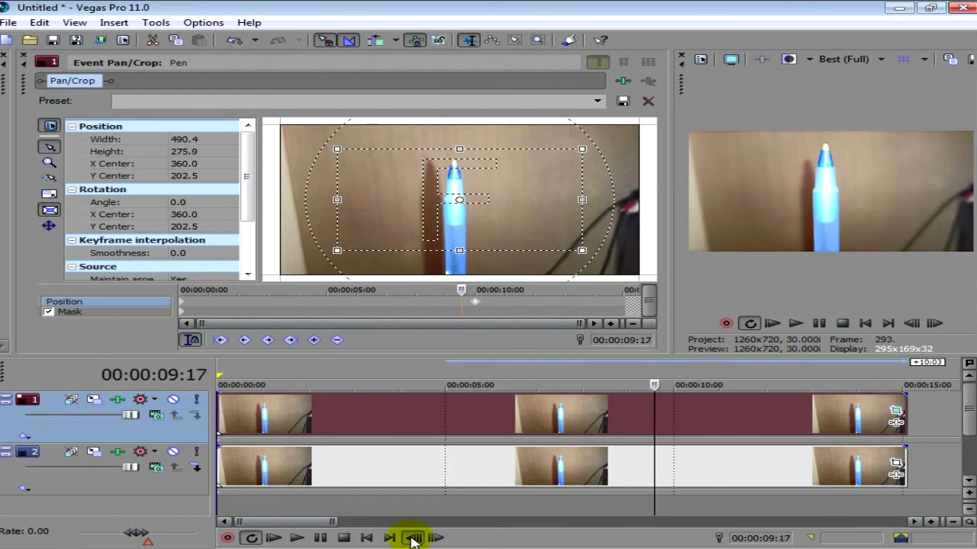
{"action": "left_click", "coordinate": [413, 538]}
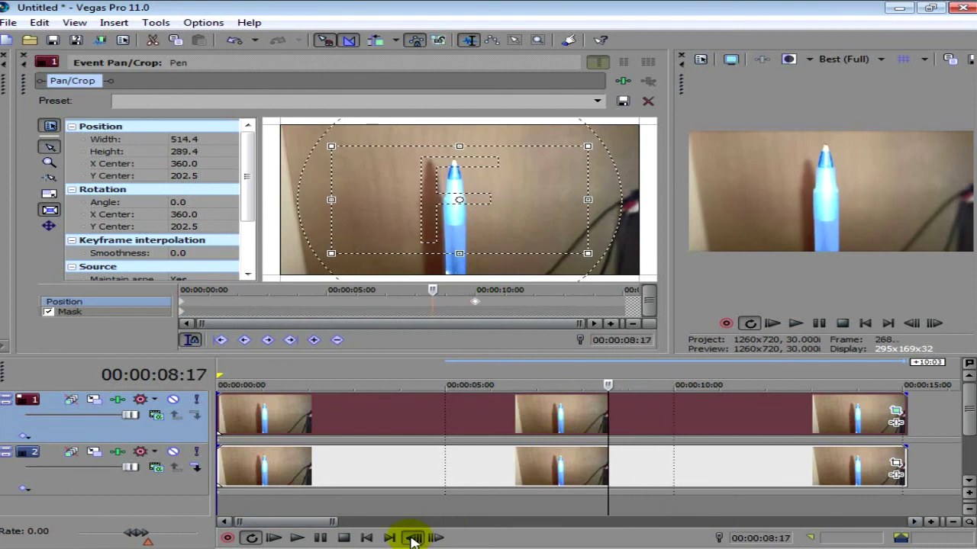
{"action": "left_click", "coordinate": [412, 538]}
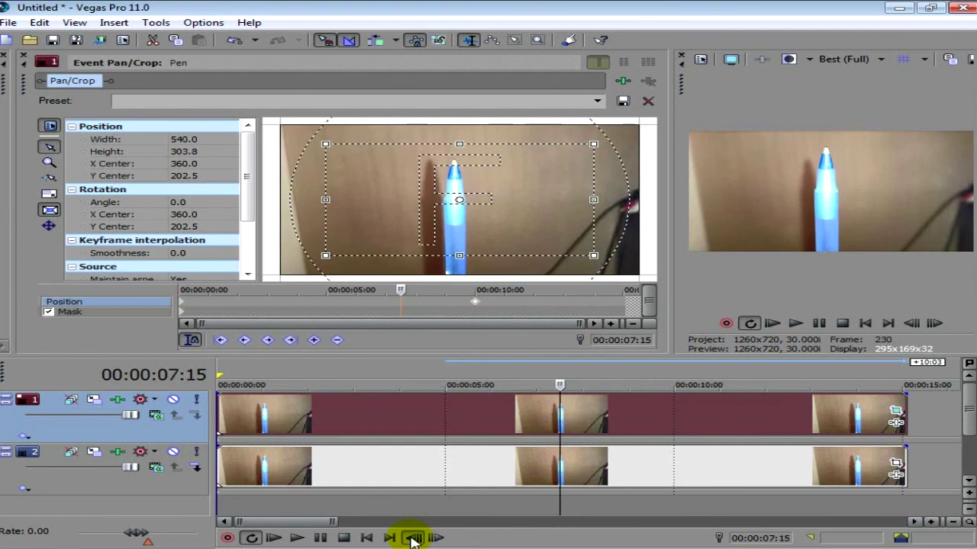
{"action": "left_click", "coordinate": [413, 538]}
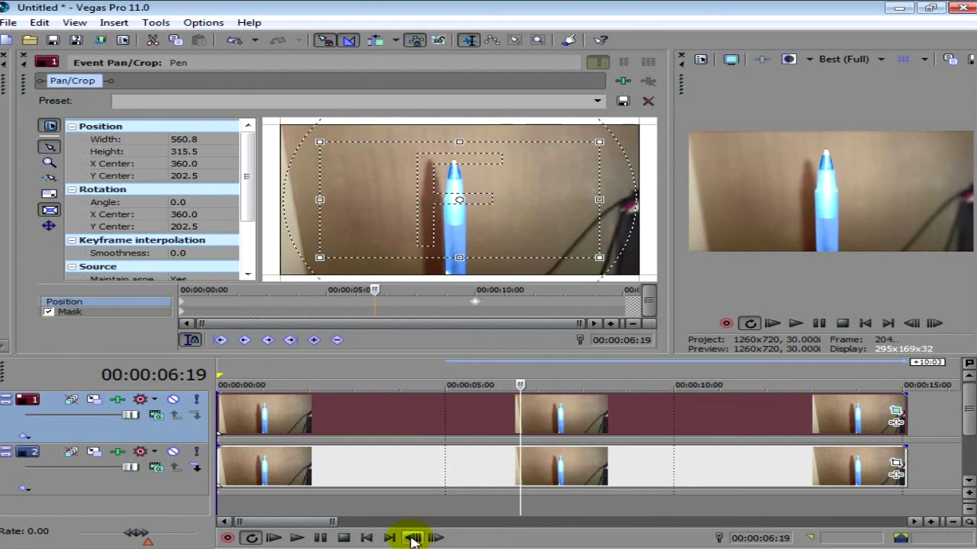
Move to exactly 10 seconds and open the track 2 background clip's crop settings
{"action": "left_click", "coordinate": [676, 463]}
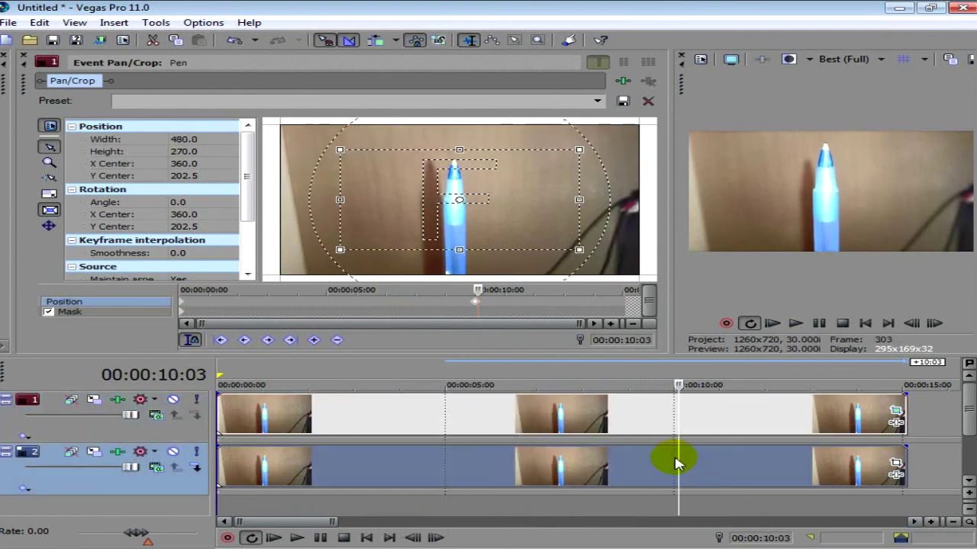
{"action": "left_click", "coordinate": [675, 460]}
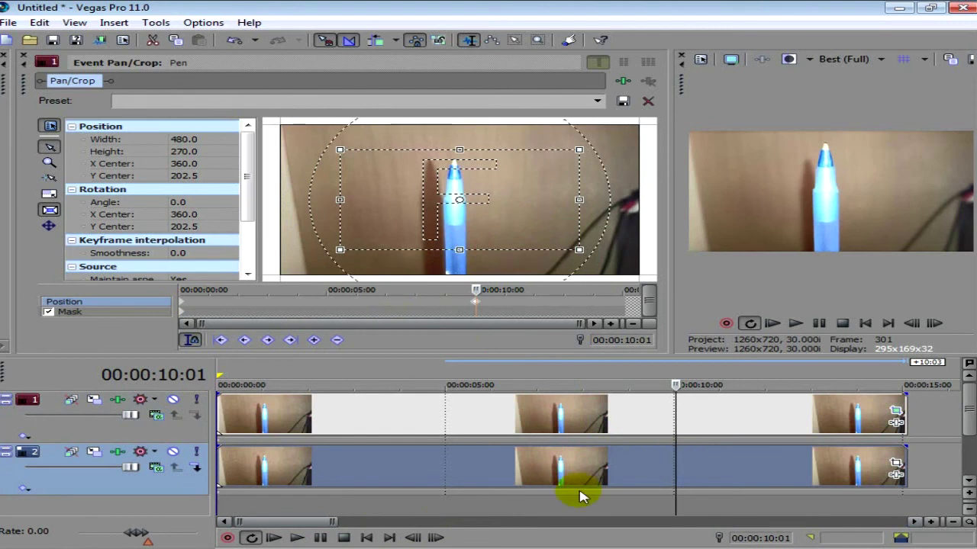
{"action": "left_click", "coordinate": [412, 537]}
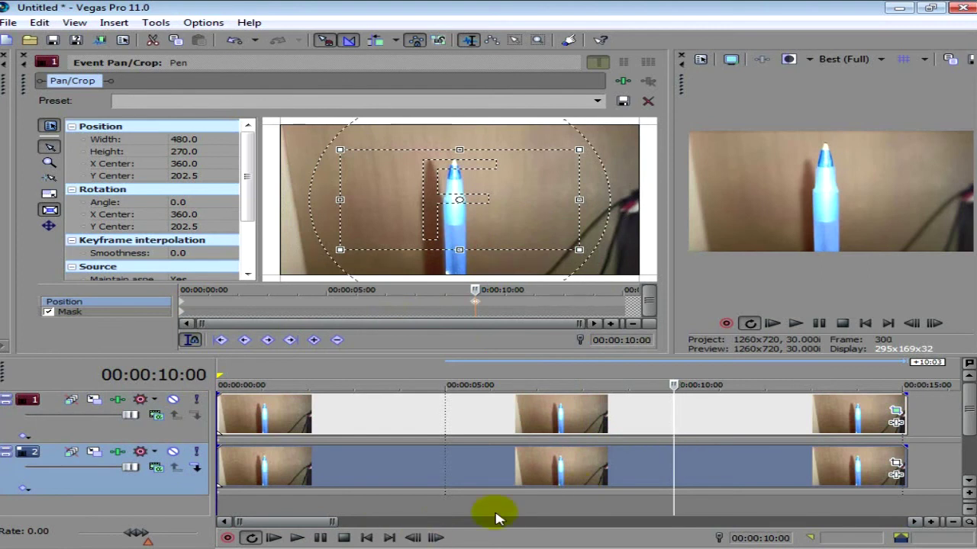
{"action": "left_click", "coordinate": [895, 464]}
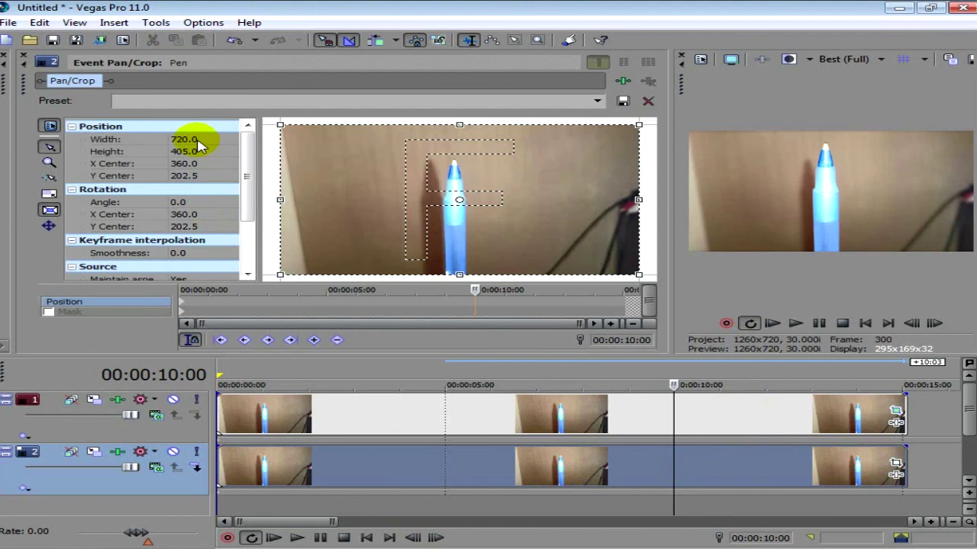
{"action": "left_click", "coordinate": [197, 140]}
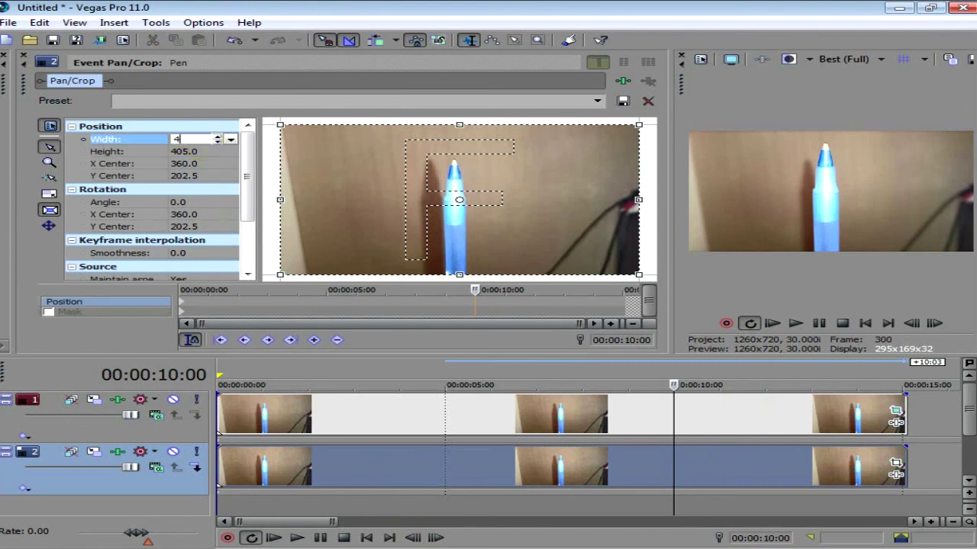
Review the pen mask around its 10-second keyframe, then bring up Track 2's Gaussian Blur effects
{"action": "left_click", "coordinate": [634, 404]}
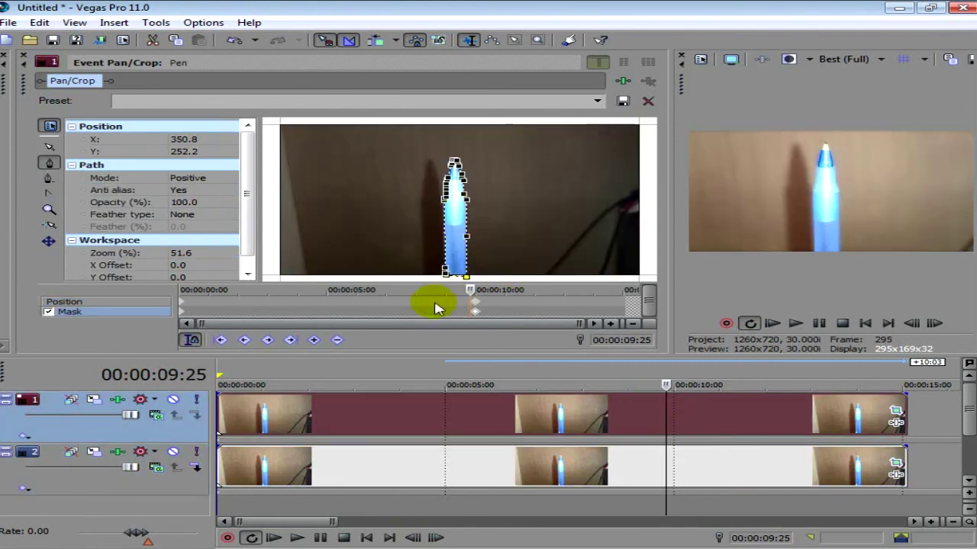
{"action": "left_click_drag", "start_coordinate": [438, 305], "coordinate": [327, 320]}
{"action": "left_click", "coordinate": [475, 303]}
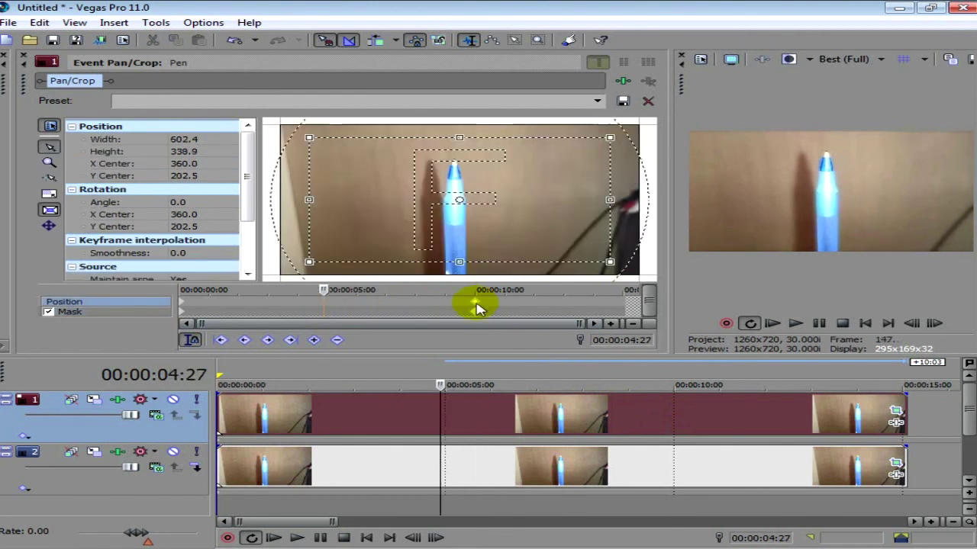
{"action": "left_click", "coordinate": [447, 309]}
{"action": "left_click_drag", "start_coordinate": [453, 313], "coordinate": [459, 315]}
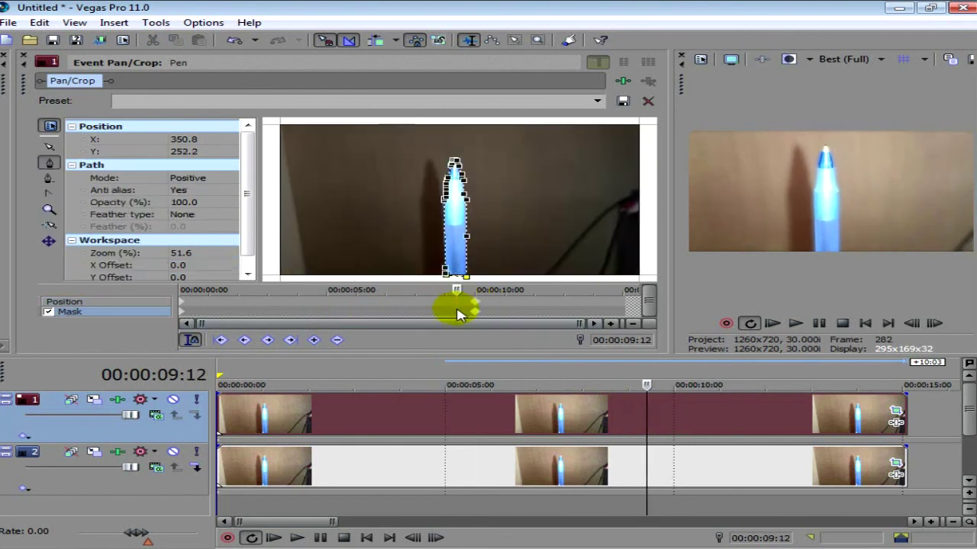
{"action": "left_click", "coordinate": [484, 320]}
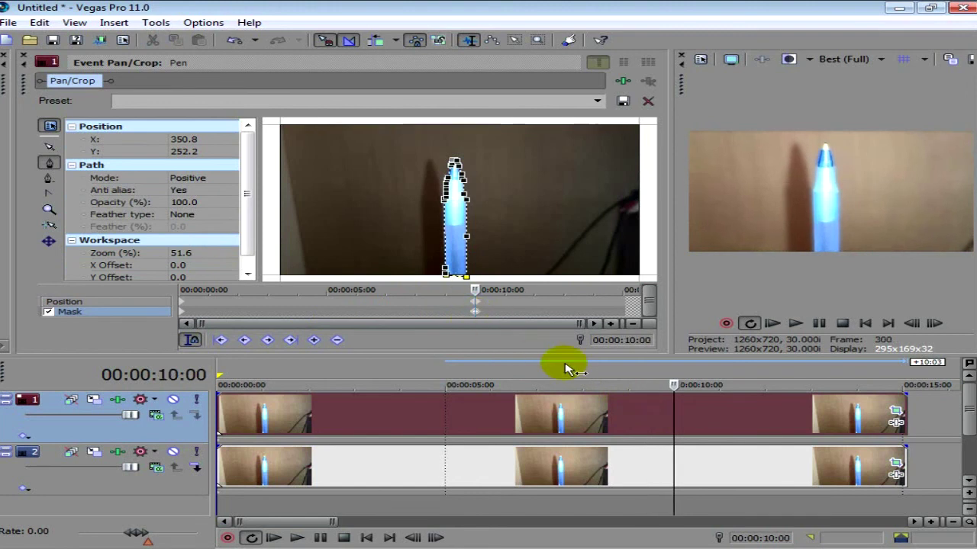
{"action": "left_click", "coordinate": [115, 456]}
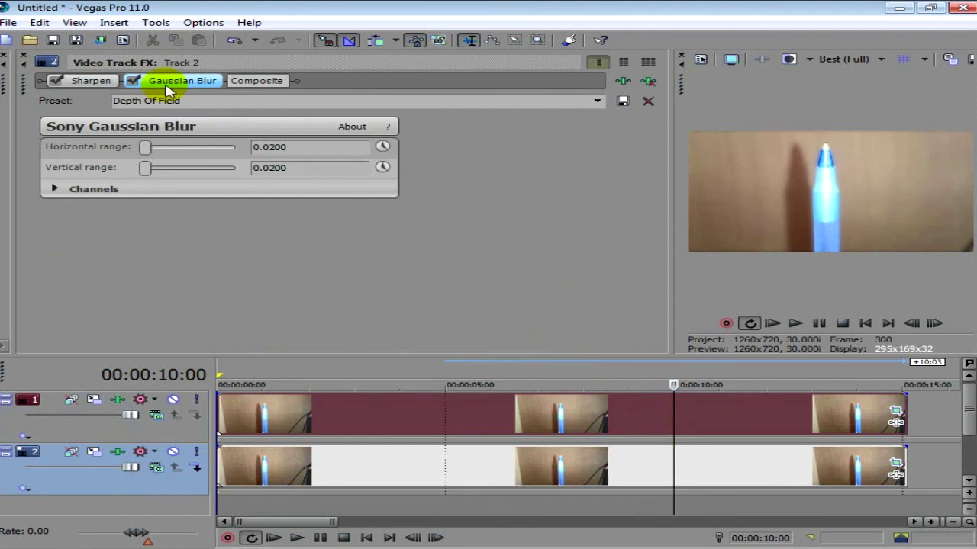
Make the Gaussian Blur horizontal and vertical ranges animated and add a keyframe at 10 seconds
{"action": "left_click", "coordinate": [382, 147]}
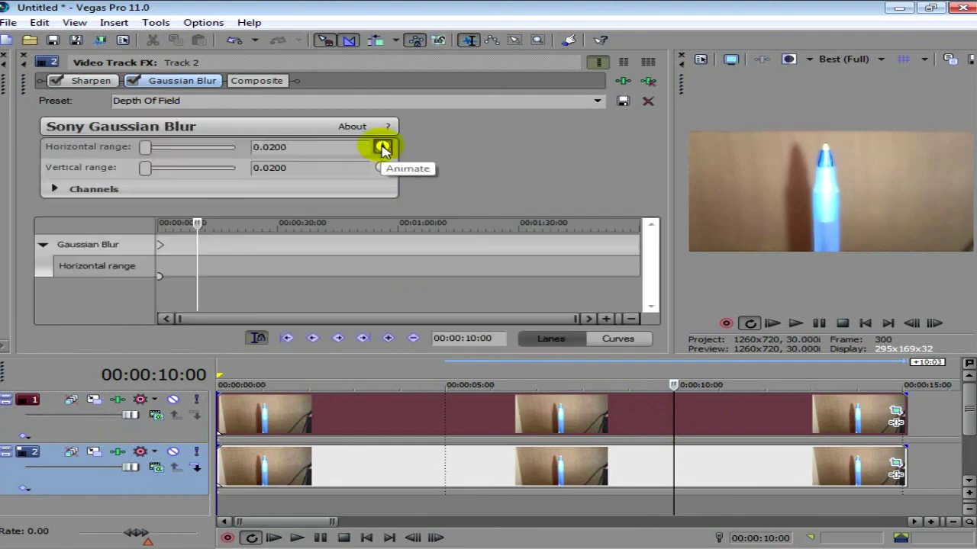
{"action": "left_click", "coordinate": [382, 167]}
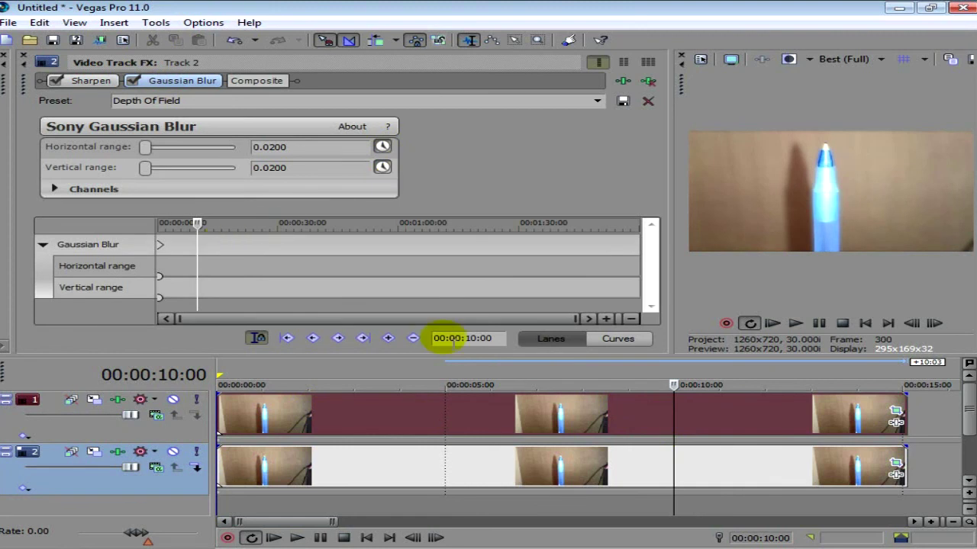
{"action": "left_click", "coordinate": [389, 340]}
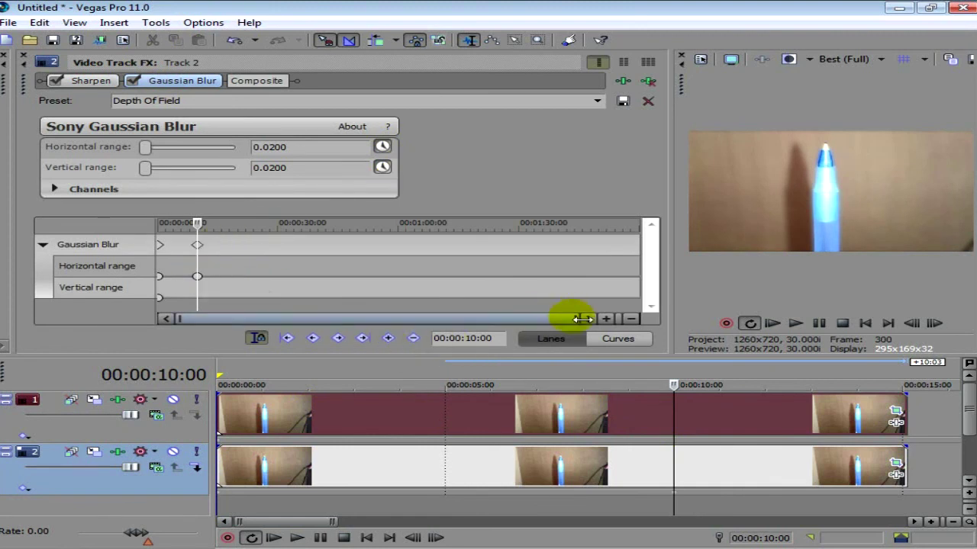
Trial a zero vertical range, undo it to keep 0.0200, and zoom the keyframe timeline
{"action": "left_click_drag", "start_coordinate": [572, 318], "coordinate": [254, 279]}
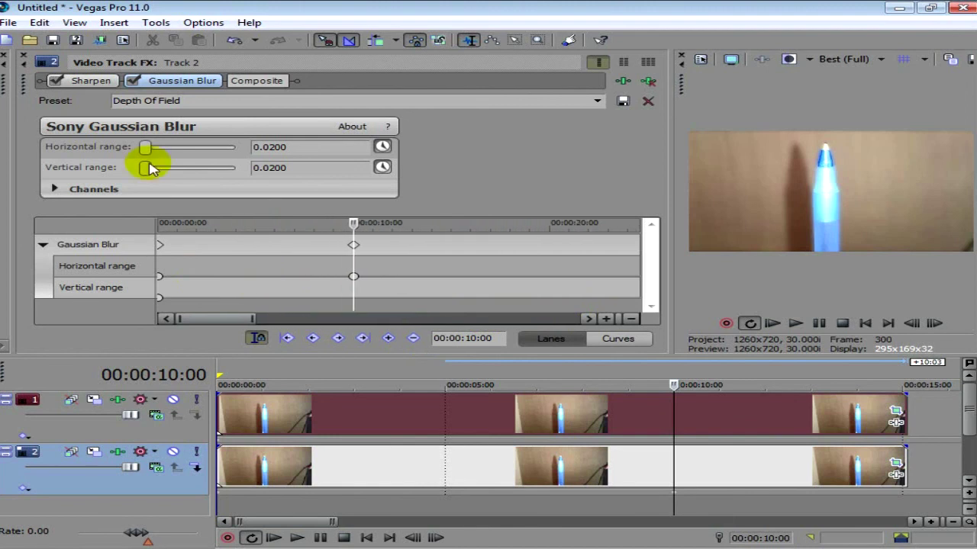
{"action": "left_click_drag", "start_coordinate": [147, 174], "coordinate": [129, 159]}
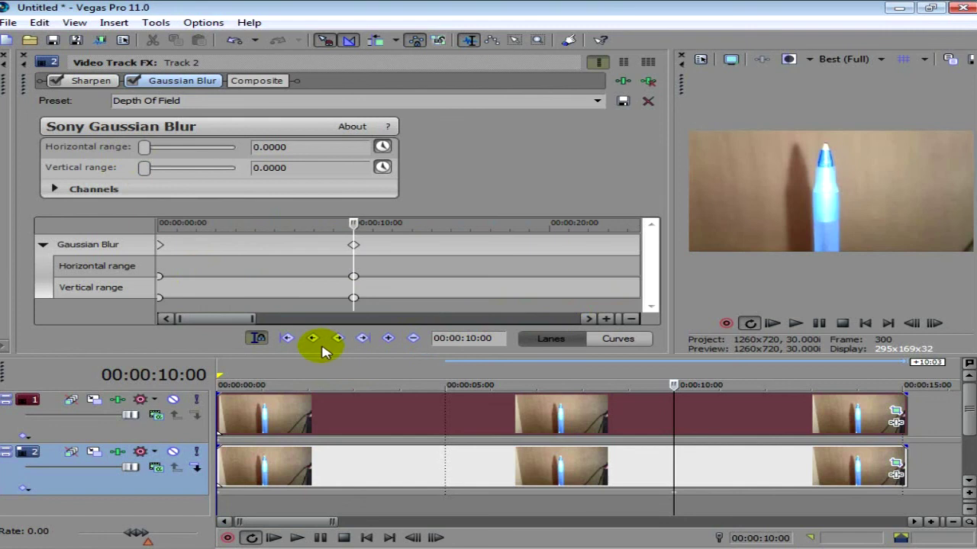
{"action": "left_click", "coordinate": [235, 40]}
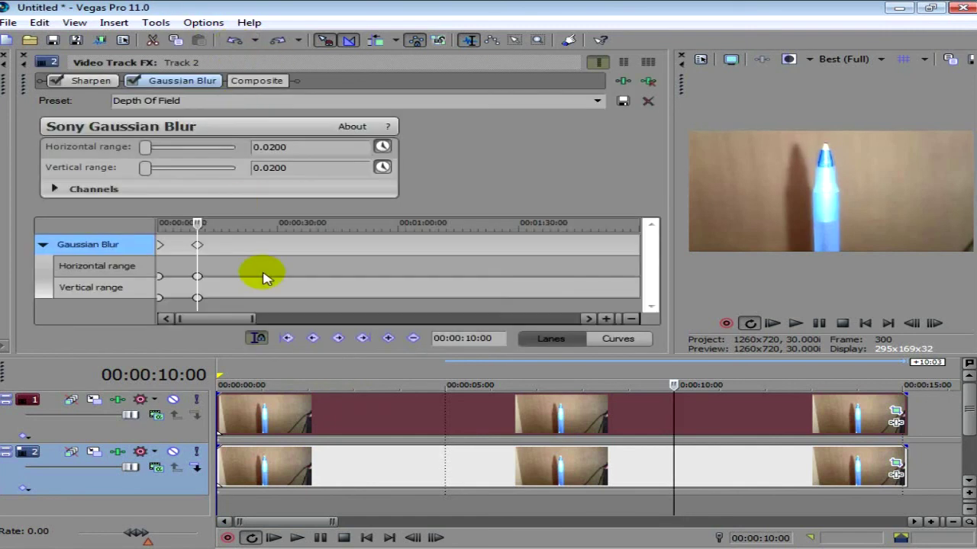
{"action": "left_click_drag", "start_coordinate": [253, 319], "coordinate": [217, 305]}
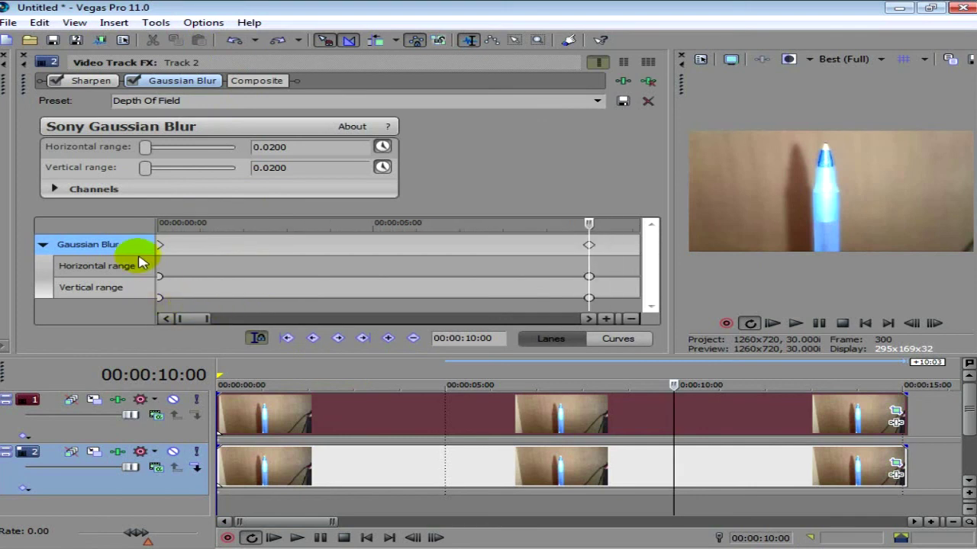
Set the horizontal blur range to 0 on the first Gaussian Blur keyframe
{"action": "left_click", "coordinate": [160, 248]}
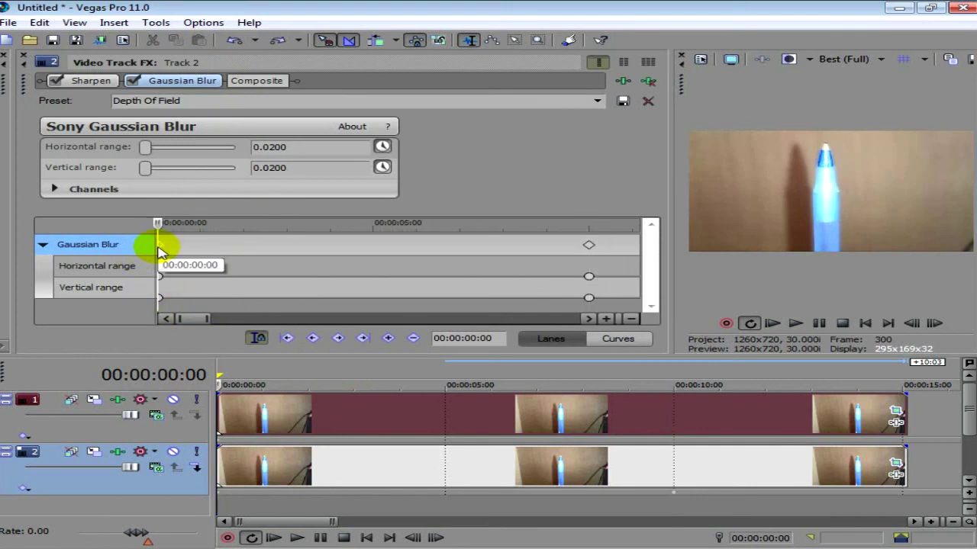
{"action": "left_click", "coordinate": [294, 146]}
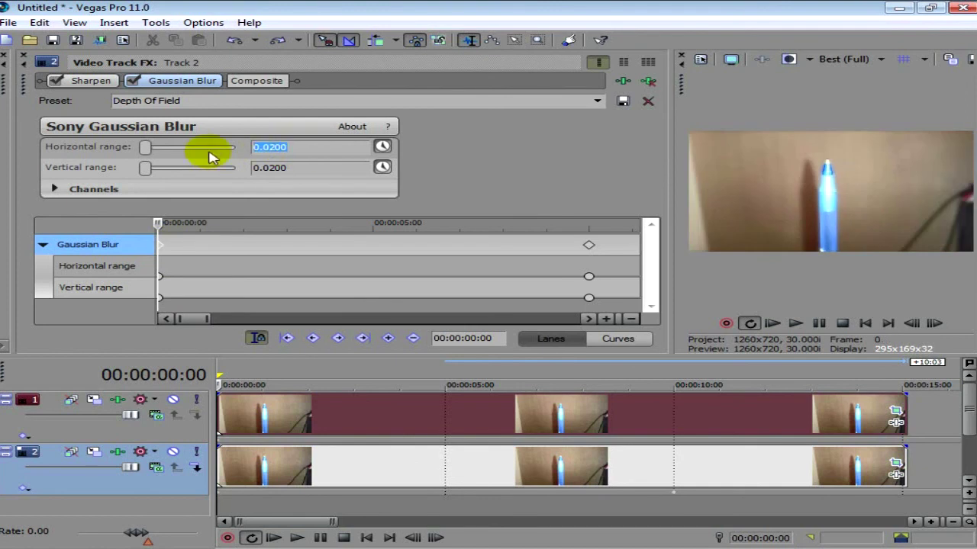
{"action": "type", "text": "0"}
{"action": "key", "text": "Return"}
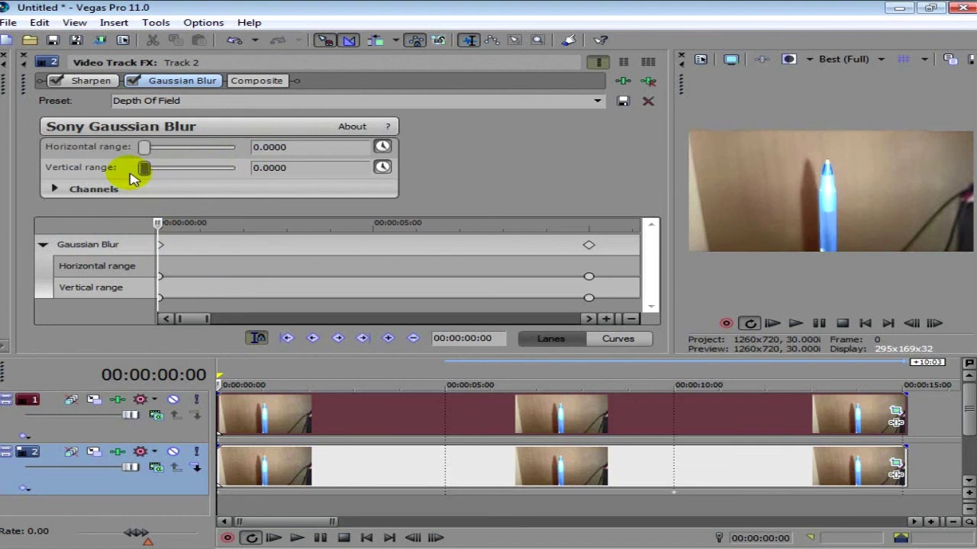
Step forward frame by frame to confirm the blur gradually increases toward 0.0200
{"action": "left_click", "coordinate": [441, 538]}
{"action": "left_click", "coordinate": [440, 538]}
{"action": "left_click", "coordinate": [441, 539]}
{"action": "left_click", "coordinate": [442, 539]}
{"action": "left_click", "coordinate": [442, 540]}
{"action": "left_click", "coordinate": [443, 540]}
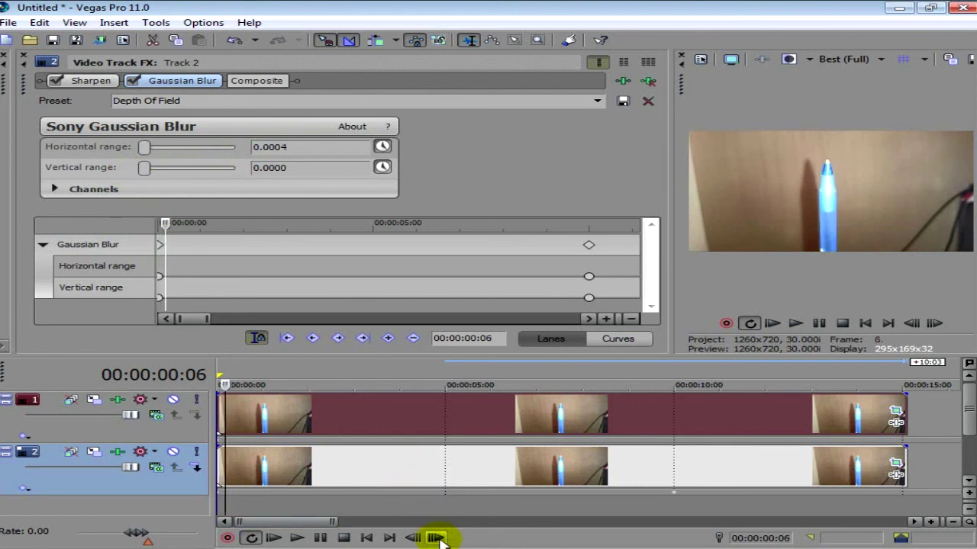
{"action": "triple_click", "coordinate": [441, 538]}
{"action": "triple_click", "coordinate": [441, 539]}
{"action": "triple_click", "coordinate": [441, 539]}
{"action": "triple_click", "coordinate": [441, 538]}
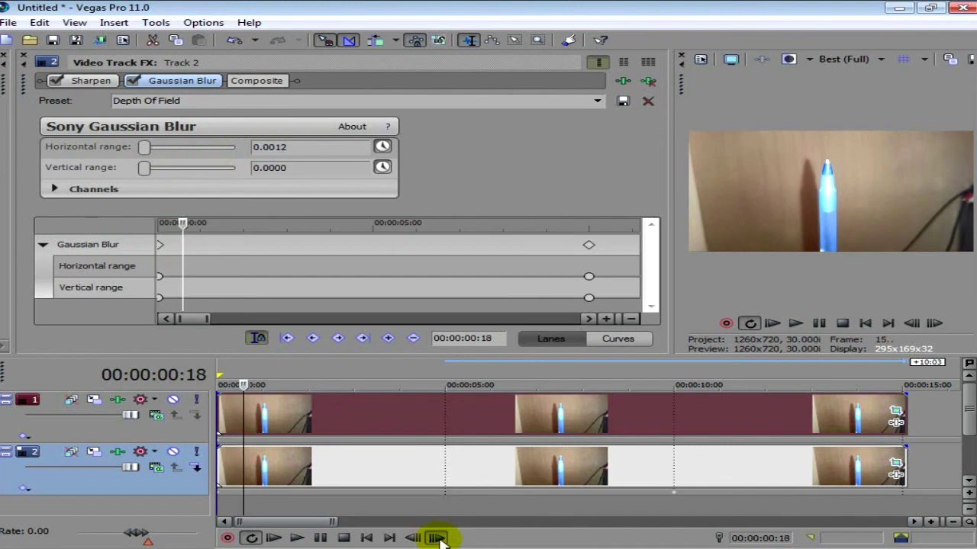
{"action": "left_click_drag", "start_coordinate": [441, 538], "coordinate": [440, 538]}
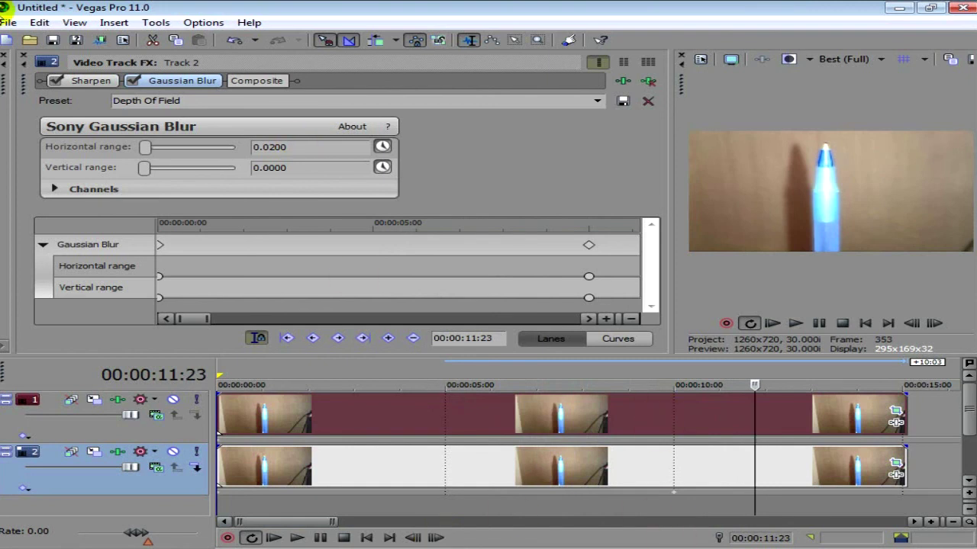
Close the Video Track FX window and show Project Media with Pen.jpg
{"action": "left_click", "coordinate": [23, 61]}
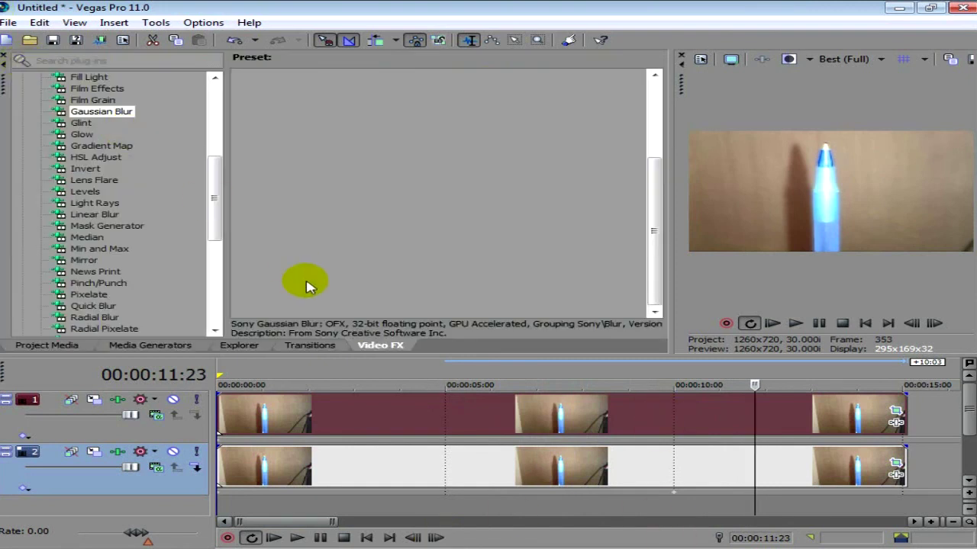
{"action": "left_click", "coordinate": [49, 345]}
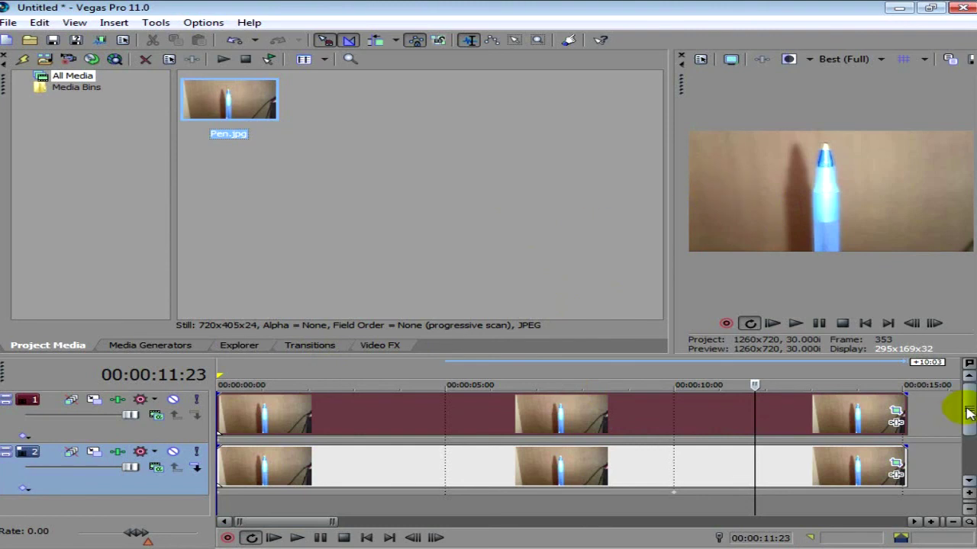
{"action": "mouse_move", "coordinate": [969, 412]}
{"action": "left_mouse_down"}
{"action": "mouse_move", "coordinate": [959, 430]}
{"action": "mouse_move", "coordinate": [966, 399]}
{"action": "left_mouse_up"}
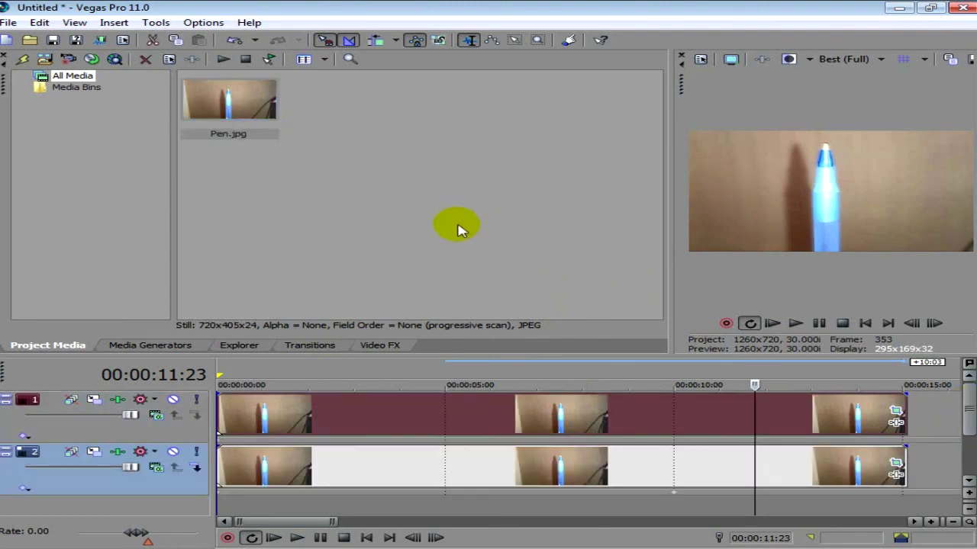